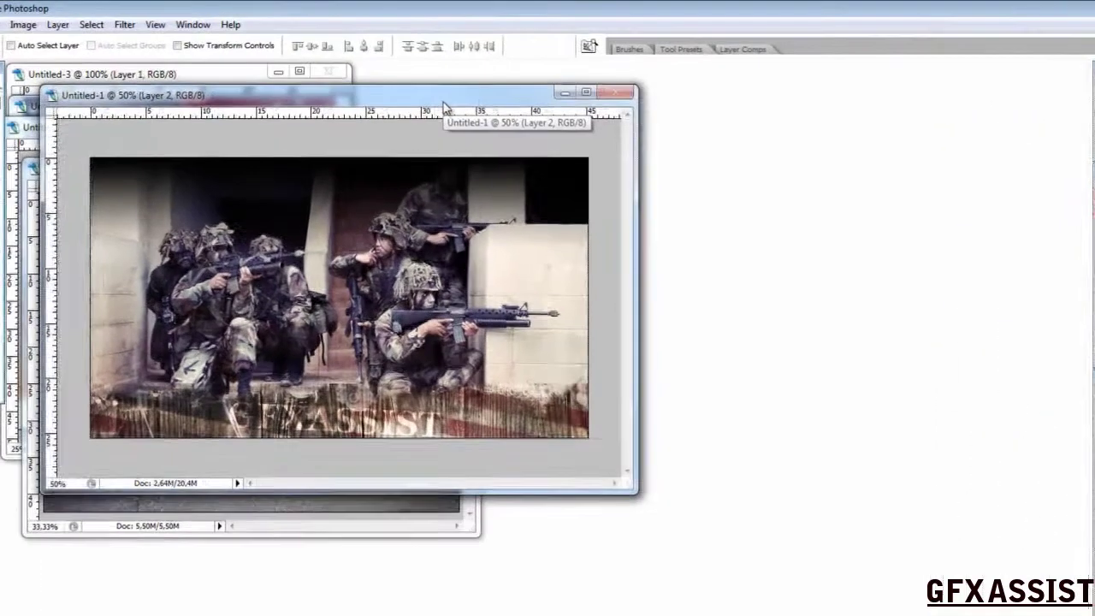
Look through the finished sample and the four source images: cracked concrete, soldiers, wood planks and the American flag.
{"action": "left_click_drag", "start_coordinate": [419, 83], "coordinate": [773, 76]}
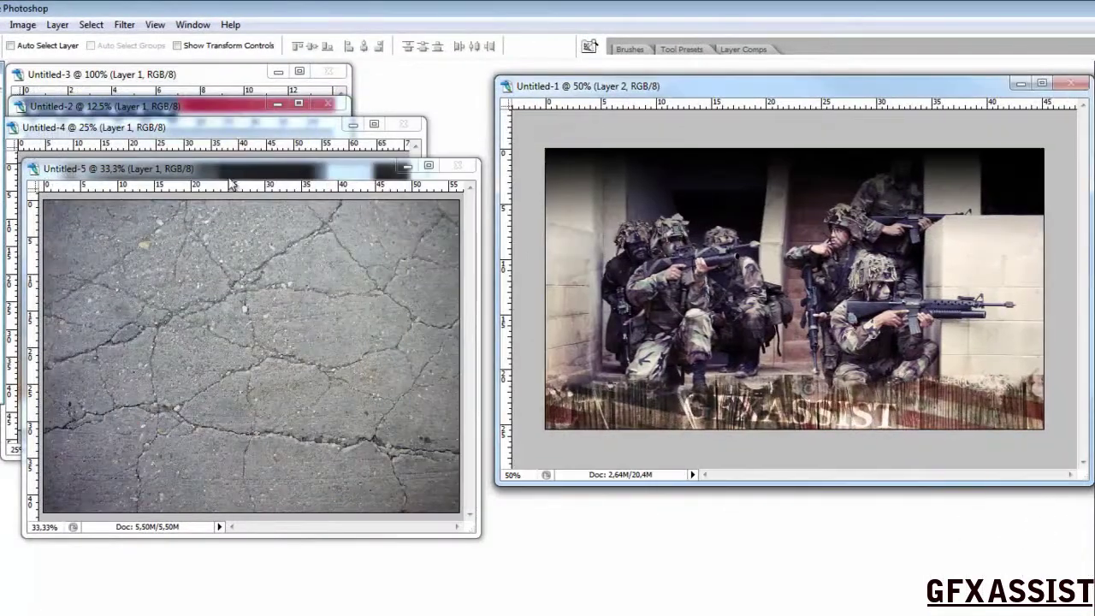
{"action": "left_click_drag", "start_coordinate": [238, 197], "coordinate": [177, 123]}
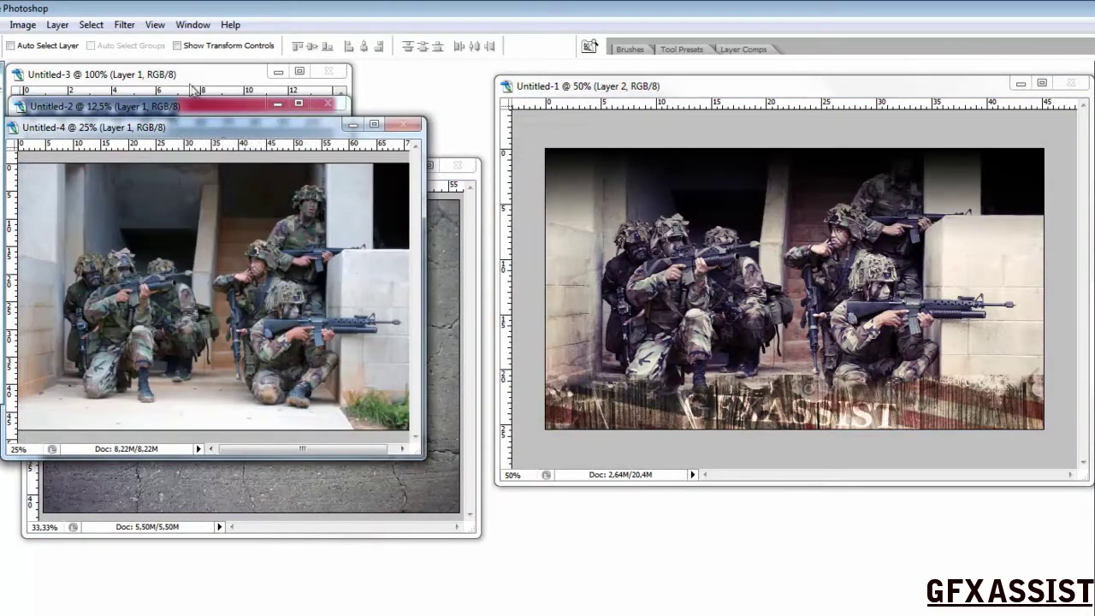
{"action": "left_click", "coordinate": [202, 106]}
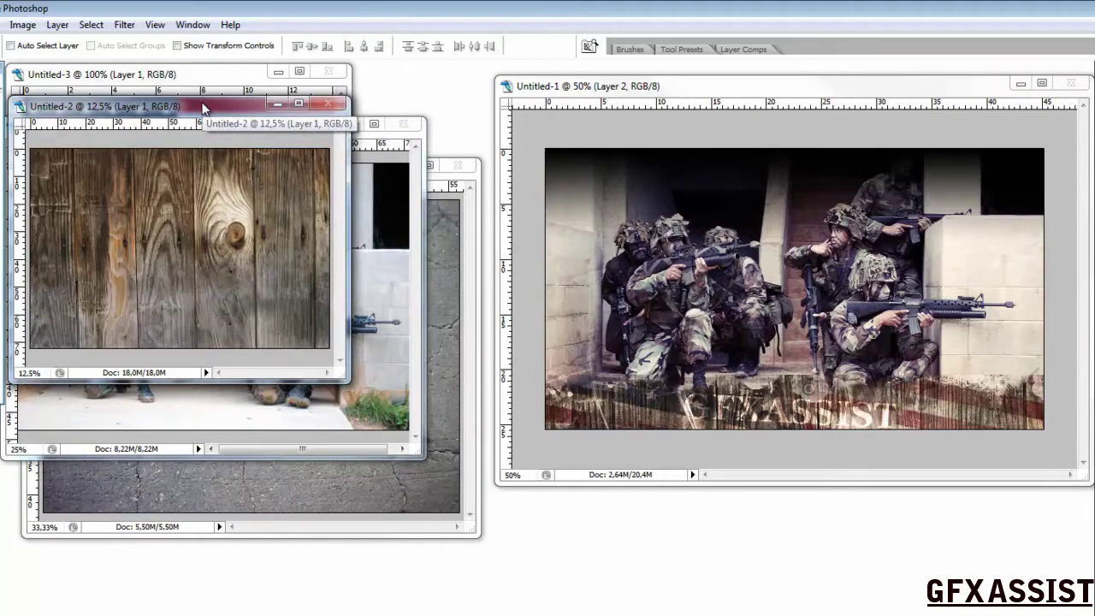
{"action": "left_click_drag", "start_coordinate": [203, 107], "coordinate": [215, 129]}
{"action": "left_click", "coordinate": [183, 73]}
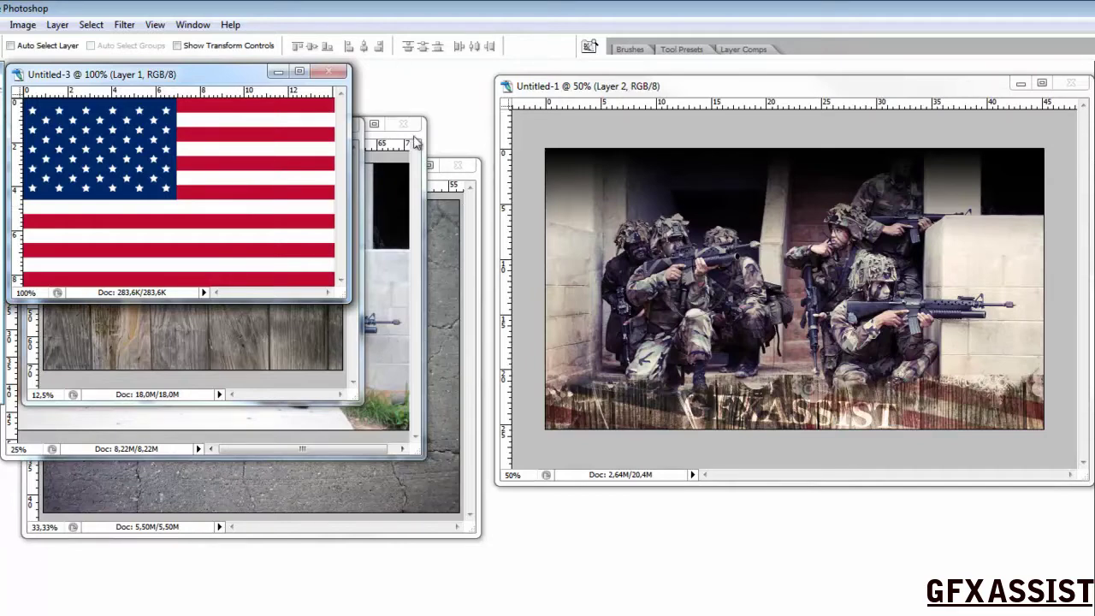
Minimize all open document windows to clear the workspace.
{"action": "left_click", "coordinate": [278, 71]}
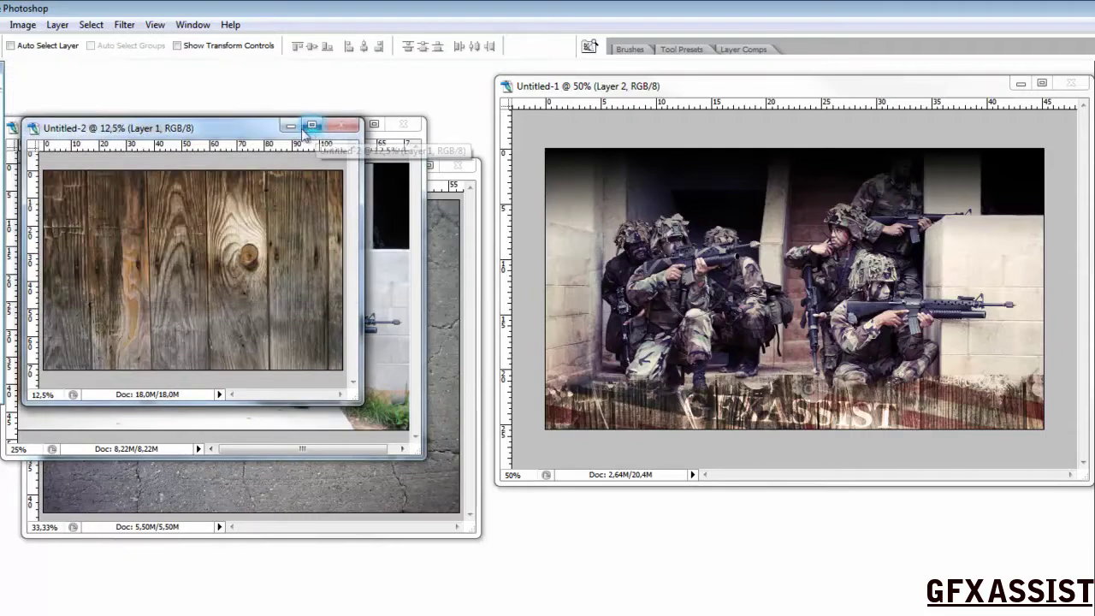
{"action": "left_click", "coordinate": [293, 127]}
{"action": "left_click", "coordinate": [353, 124]}
{"action": "left_click_drag", "start_coordinate": [944, 94], "coordinate": [791, 90]}
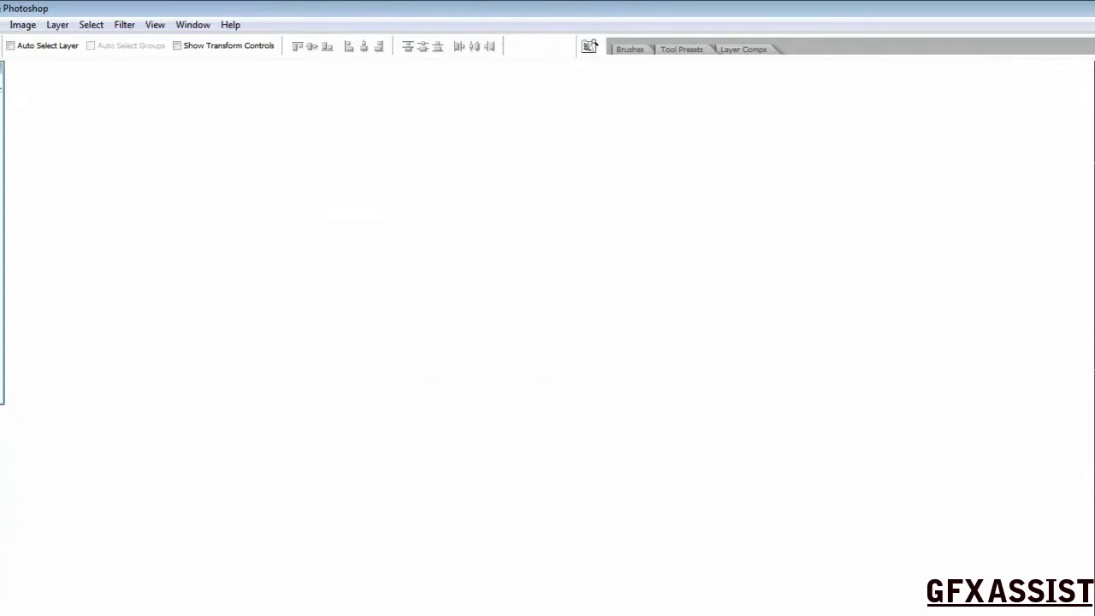
Create a new RGB document 1280 by 720 pixels at 72 pixels/inch with a white background.
{"action": "left_click", "coordinate": [0, 24]}
{"action": "left_click", "coordinate": [17, 41]}
{"action": "left_click", "coordinate": [568, 260]}
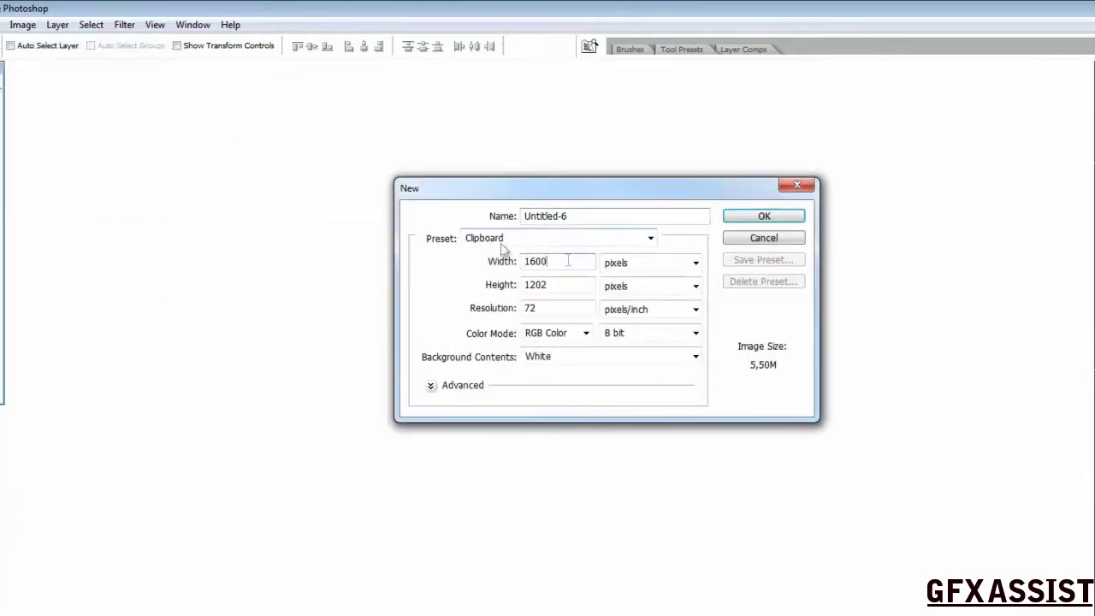
{"action": "double_click", "coordinate": [535, 262]}
{"action": "type", "text": "1280"}
{"action": "key", "text": "Tab"}
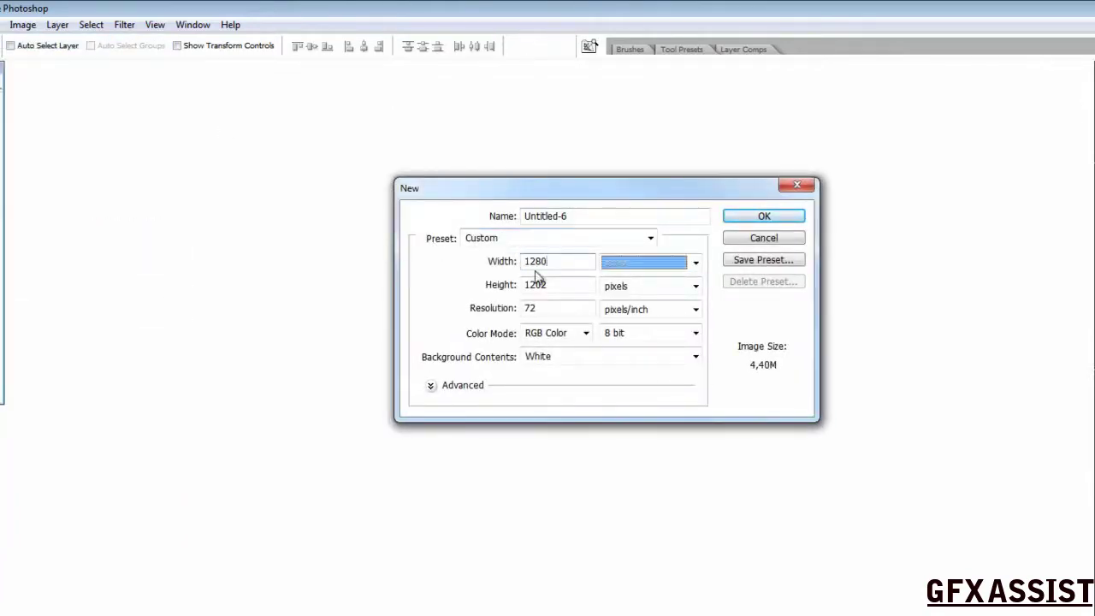
{"action": "key", "text": "Tab"}
{"action": "type", "text": "720"}
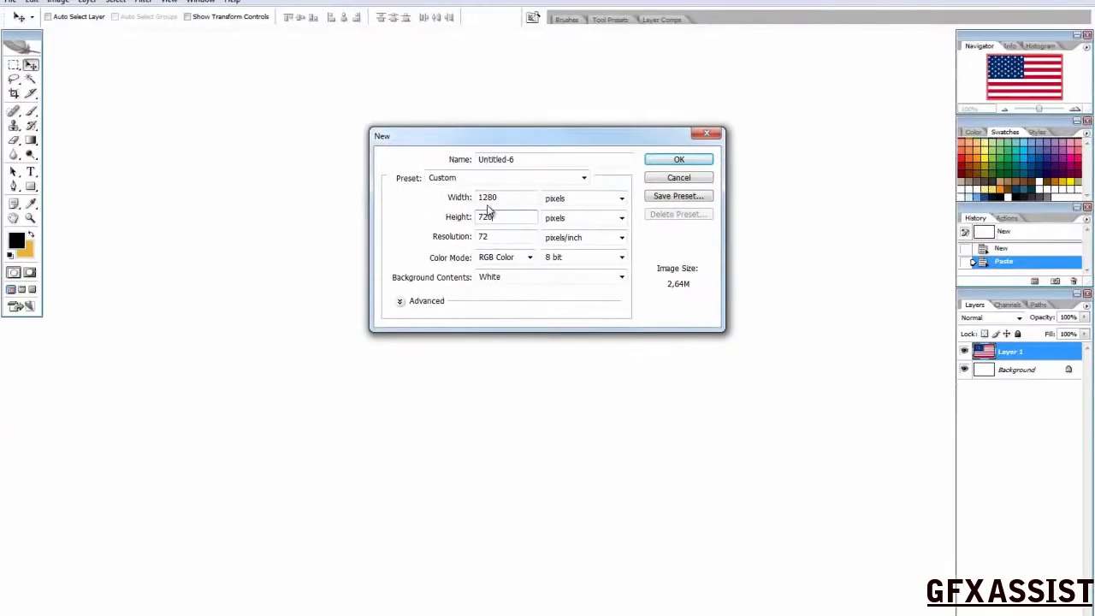
{"action": "key", "text": "Return"}
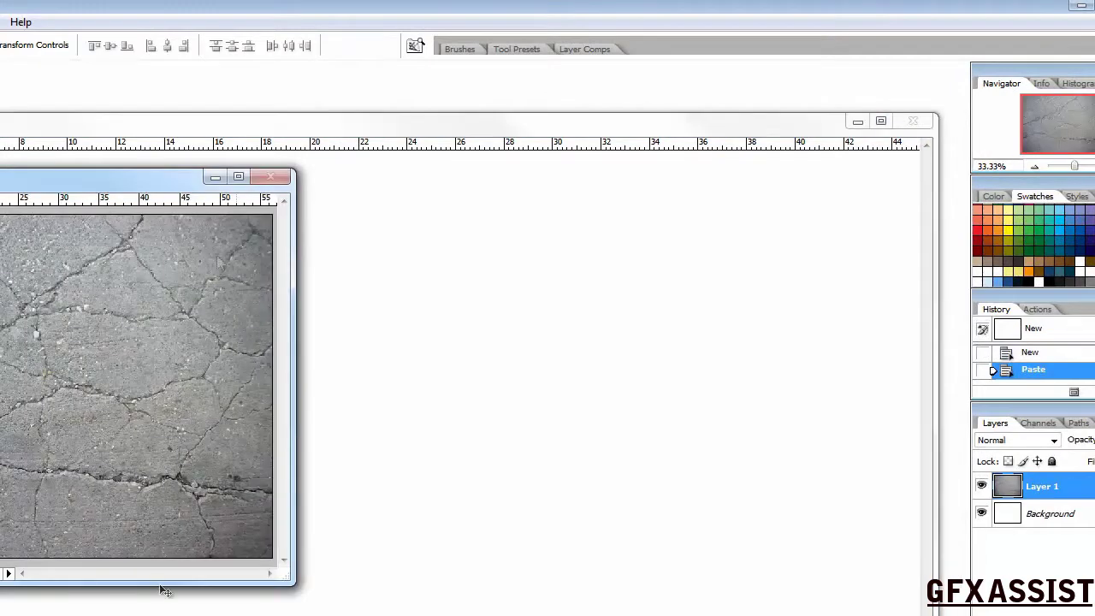
Place the soldiers photo in the new document and scale it down with Free Transform so the group fills the canvas.
{"action": "left_click", "coordinate": [215, 177]}
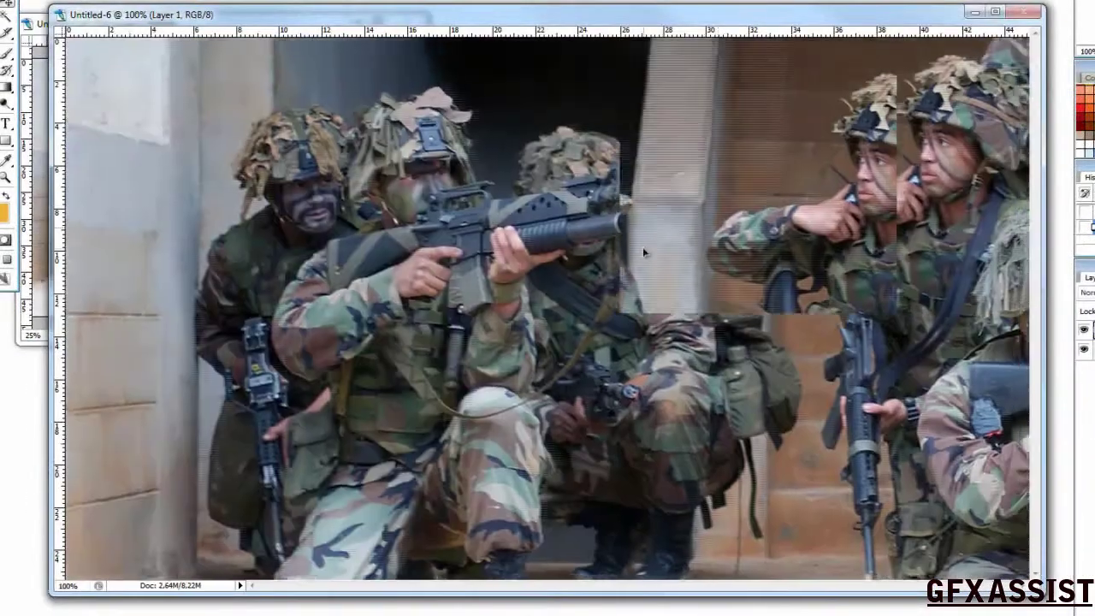
{"action": "key", "text": "ctrl+minus"}
{"action": "key", "text": "ctrl+minus"}
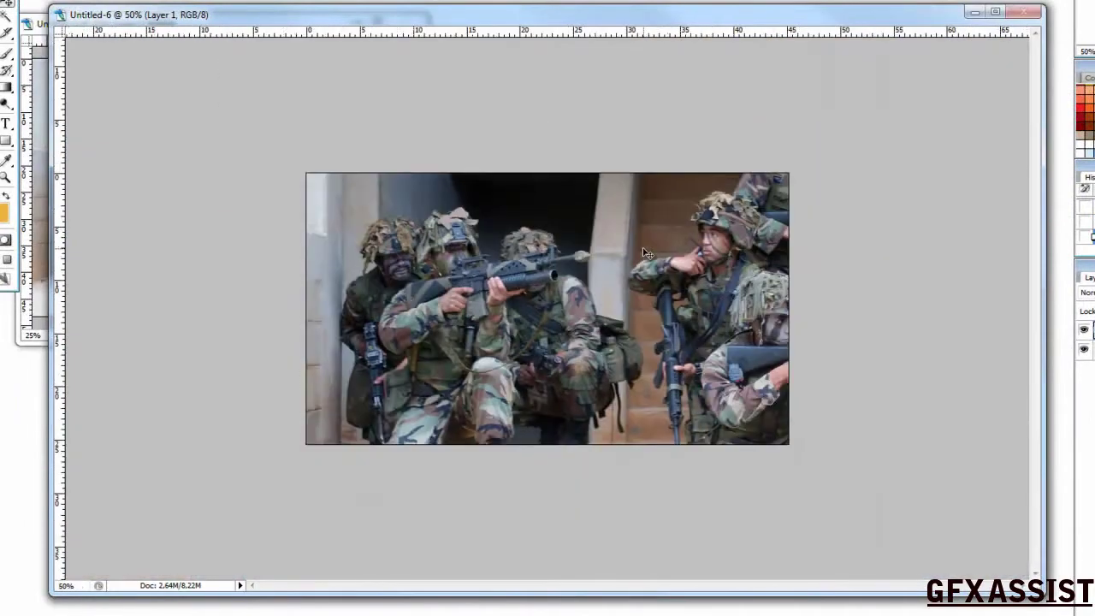
{"action": "key", "text": "ctrl+t"}
{"action": "left_click_drag", "start_coordinate": [249, 46], "coordinate": [383, 130]}
{"action": "left_click_drag", "start_coordinate": [557, 285], "coordinate": [394, 270]}
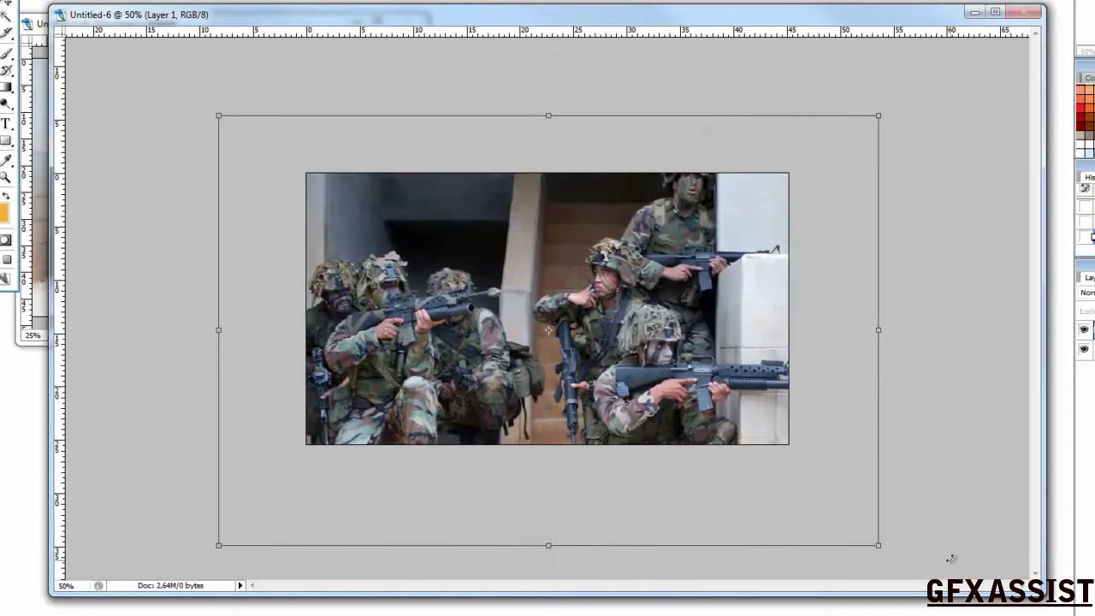
{"action": "left_click_drag", "start_coordinate": [862, 552], "coordinate": [784, 483]}
{"action": "left_click_drag", "start_coordinate": [647, 345], "coordinate": [709, 347]}
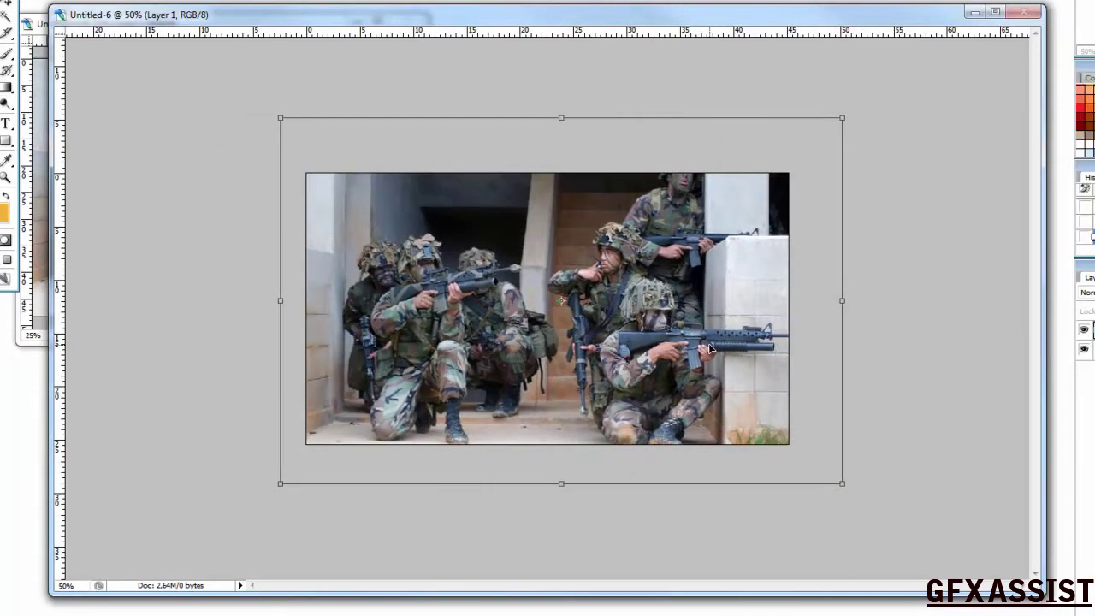
{"action": "key", "text": "Return"}
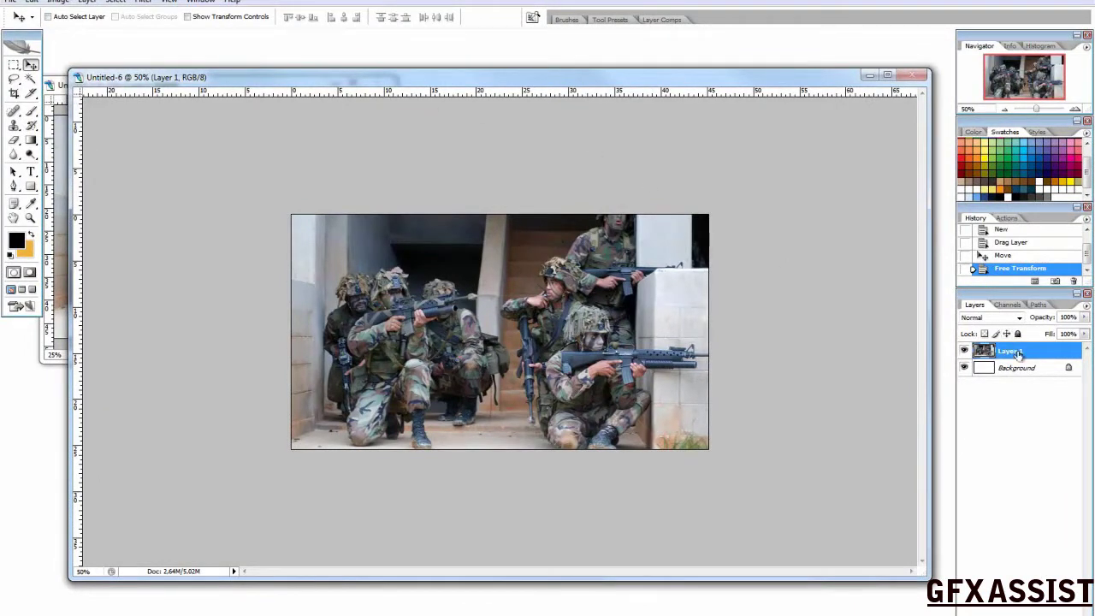
Start a Curves adjustment on the soldiers layer and shape the RGB curve into a slight S through about 63/53 and 191/203.
{"action": "left_click", "coordinate": [57, 3]}
{"action": "mouse_move", "coordinate": [112, 34]}
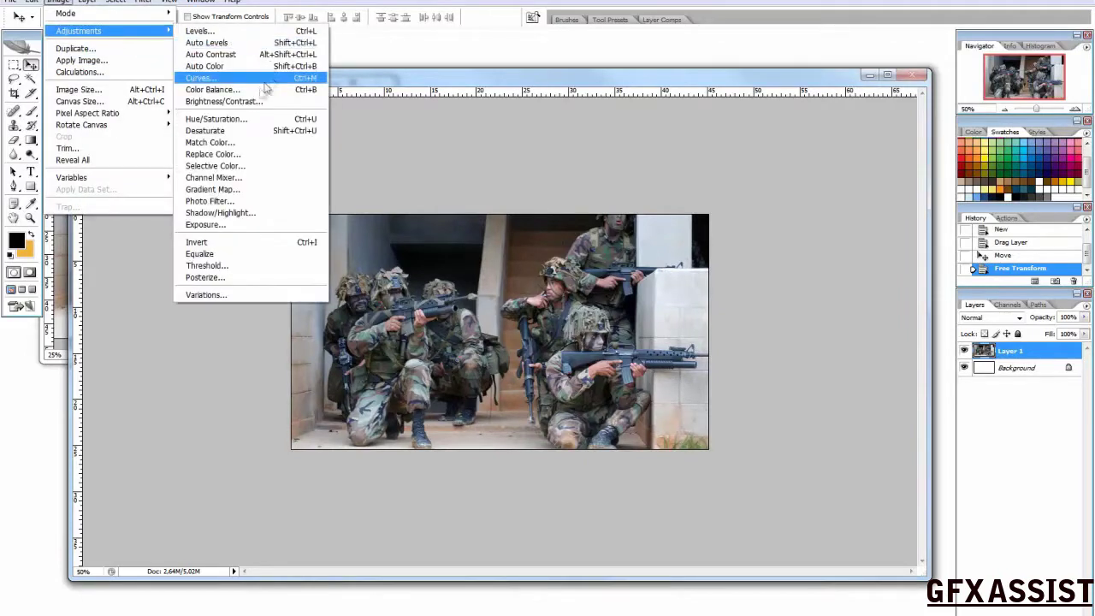
{"action": "left_click", "coordinate": [217, 81]}
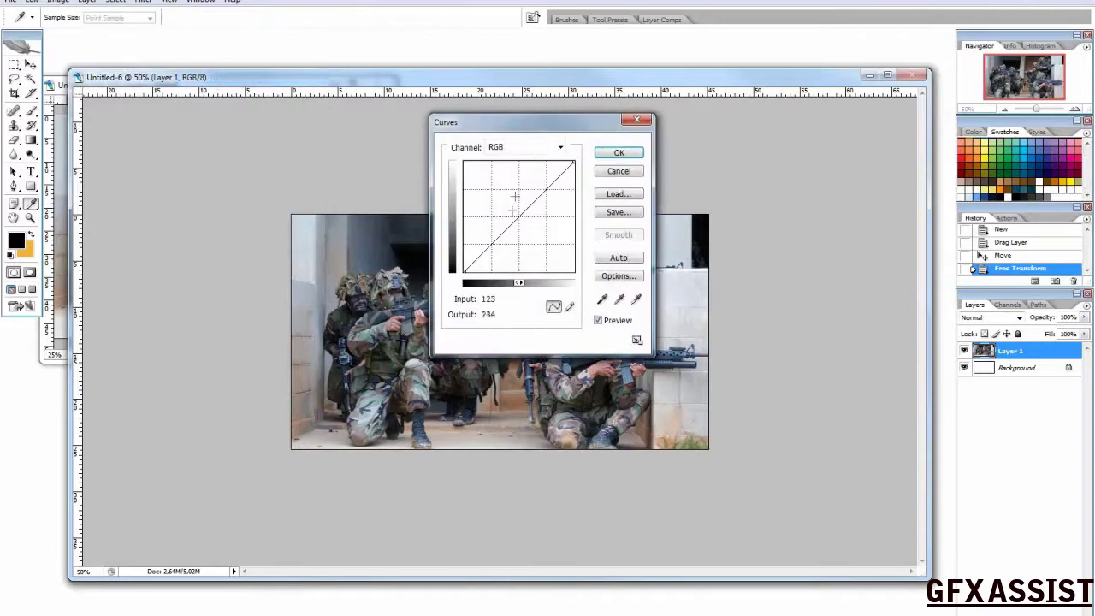
{"action": "left_click_drag", "start_coordinate": [491, 244], "coordinate": [491, 249]}
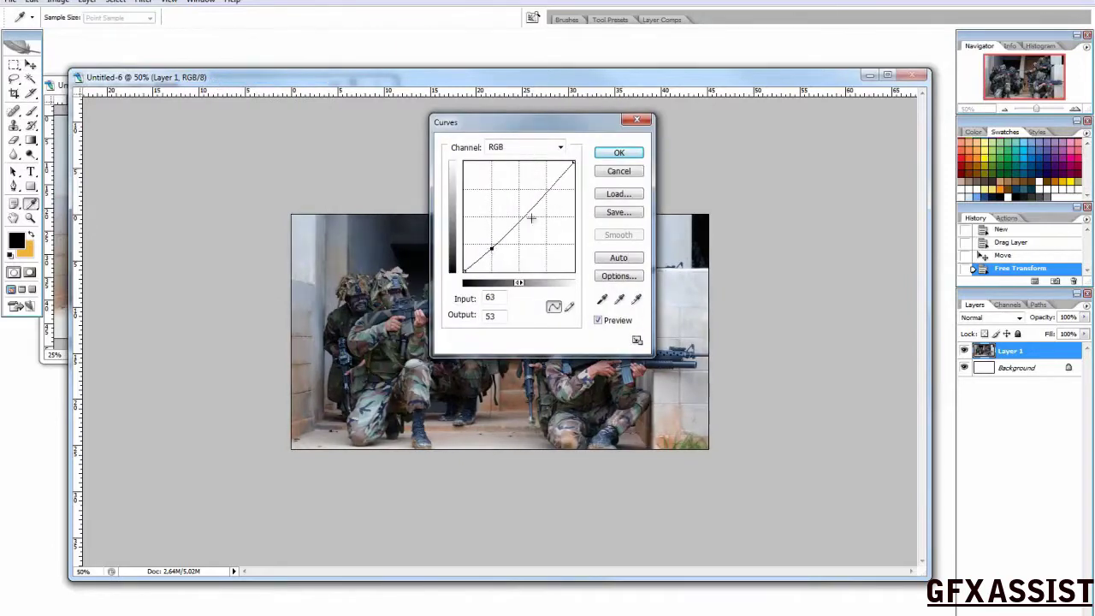
{"action": "left_click_drag", "start_coordinate": [527, 214], "coordinate": [546, 182]}
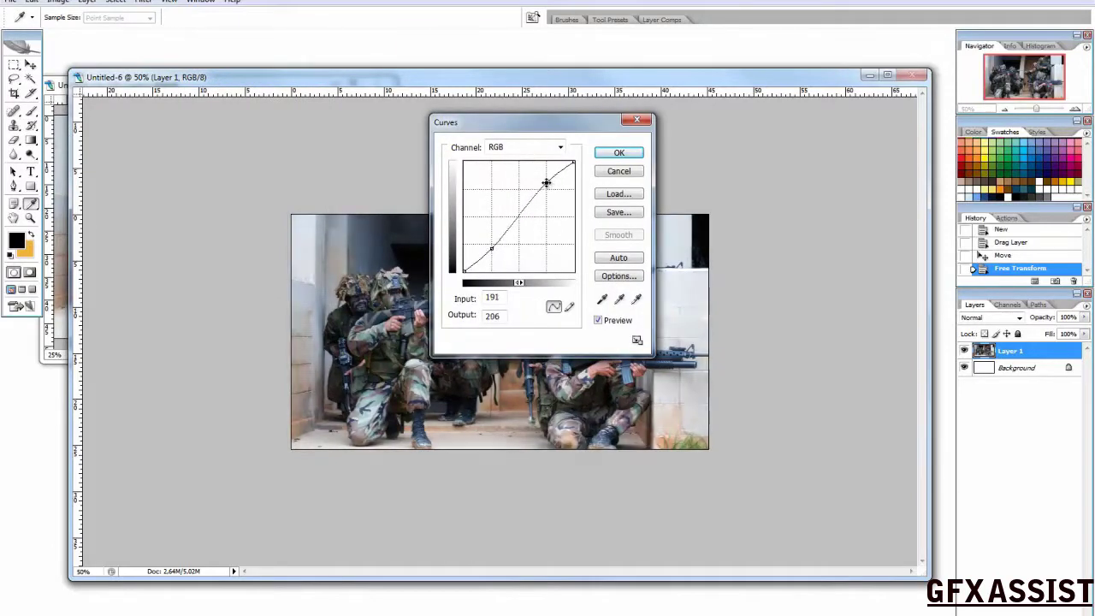
Shape the Red and Green channel curves into a similar slight S, with the Green highlight point at 189/202.
{"action": "left_click", "coordinate": [560, 149]}
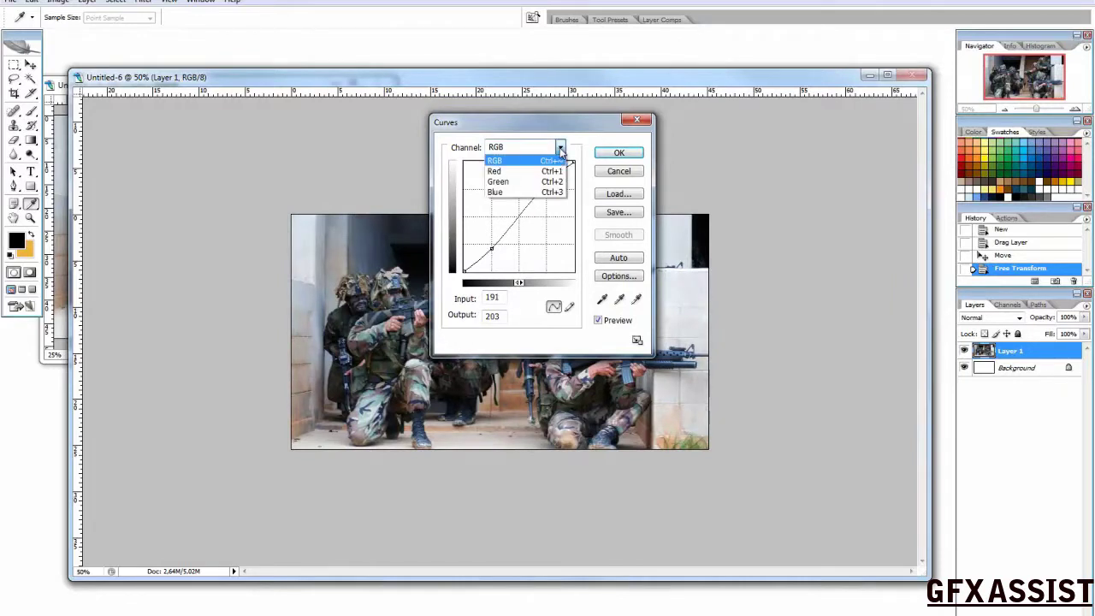
{"action": "left_click", "coordinate": [513, 178]}
{"action": "left_click_drag", "start_coordinate": [491, 244], "coordinate": [491, 249]}
{"action": "left_click_drag", "start_coordinate": [532, 213], "coordinate": [546, 183]}
Give the Blue channel an inverted S with raised shadows and highlights lowered to 191/183, and apply the Curves adjustment.
{"action": "left_click", "coordinate": [558, 149]}
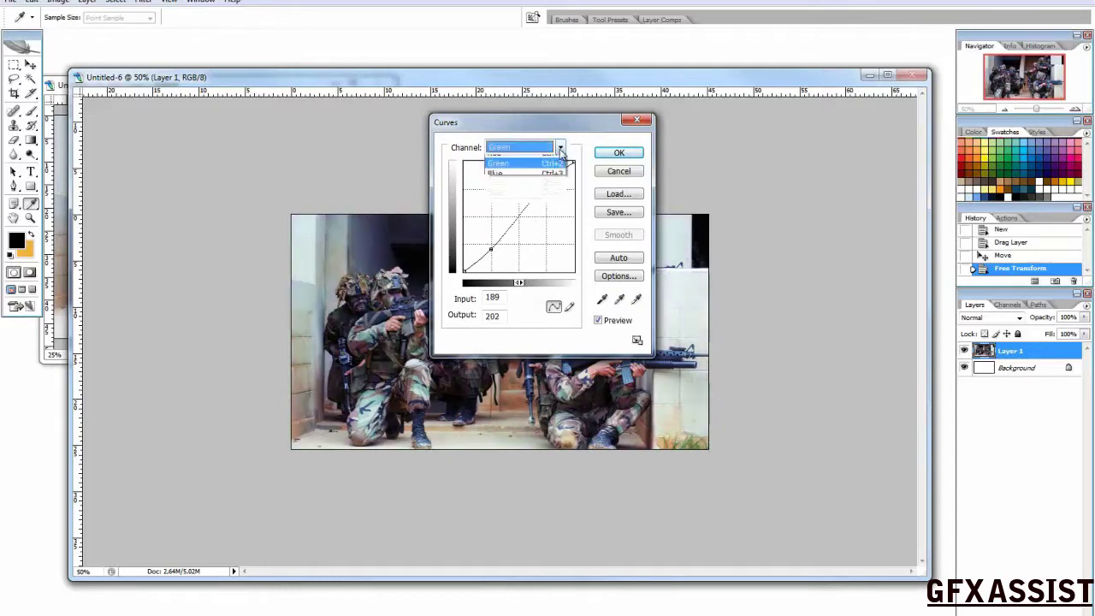
{"action": "left_click", "coordinate": [513, 190]}
{"action": "left_click_drag", "start_coordinate": [492, 242], "coordinate": [491, 240]}
{"action": "left_click_drag", "start_coordinate": [544, 181], "coordinate": [546, 193]}
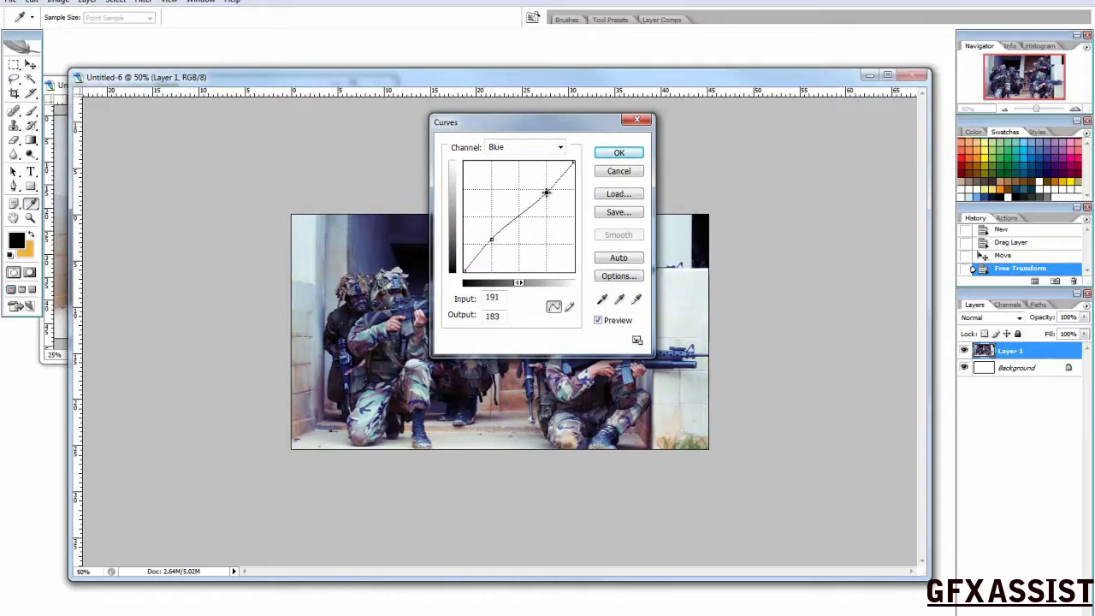
{"action": "left_click", "coordinate": [616, 152]}
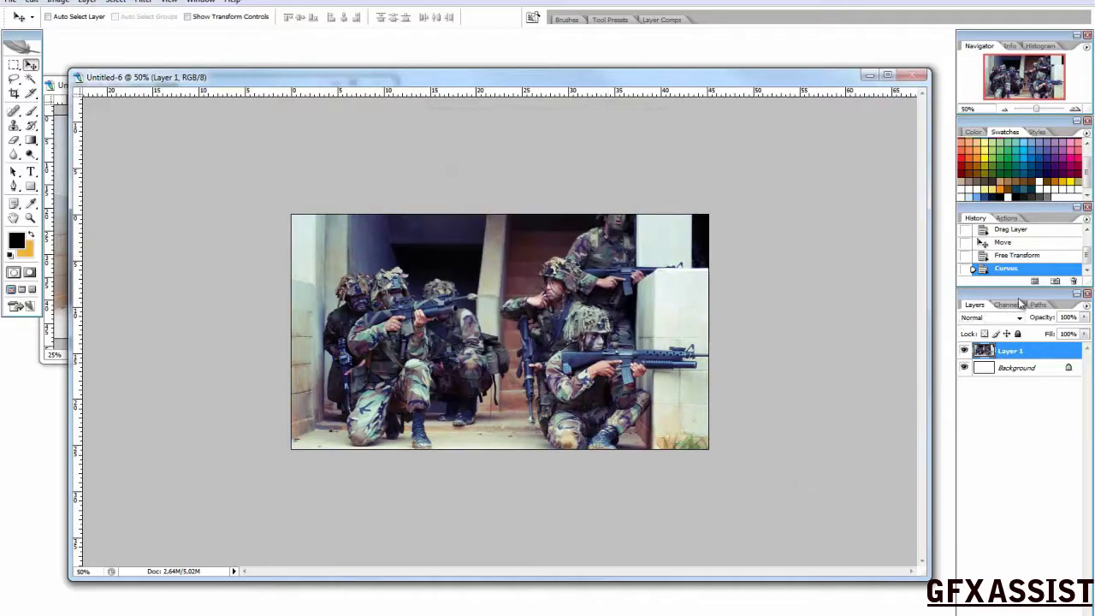
Compare the image before and after the Curves adjustment by switching between the last two history states.
{"action": "left_click", "coordinate": [1014, 255]}
{"action": "left_click", "coordinate": [1010, 268]}
{"action": "left_click", "coordinate": [1018, 256]}
{"action": "left_click", "coordinate": [1022, 268]}
{"action": "left_click", "coordinate": [1012, 259]}
{"action": "left_click", "coordinate": [1016, 269]}
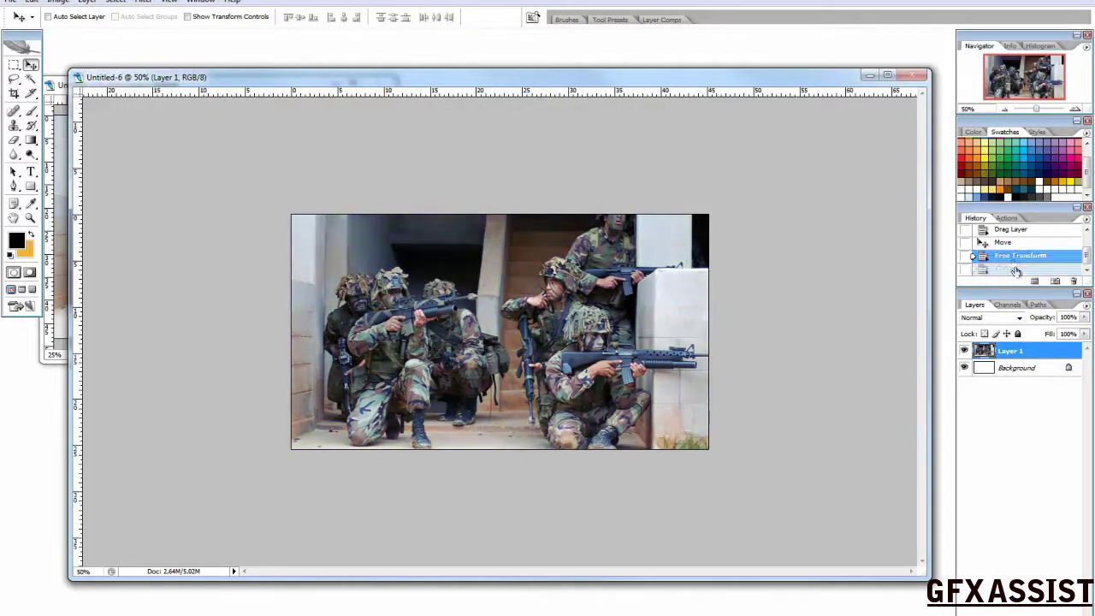
{"action": "left_click", "coordinate": [1010, 260]}
{"action": "left_click", "coordinate": [1022, 269]}
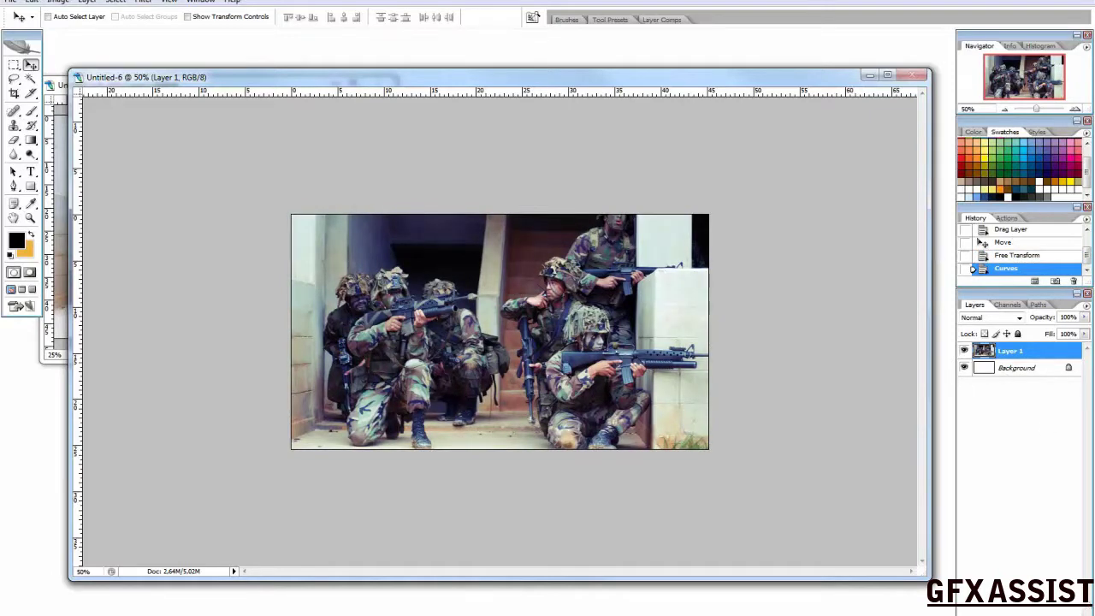
Add a Gradient Map adjustment layer above the soldiers layer using the black-to-white gradient.
{"action": "left_click", "coordinate": [1023, 610]}
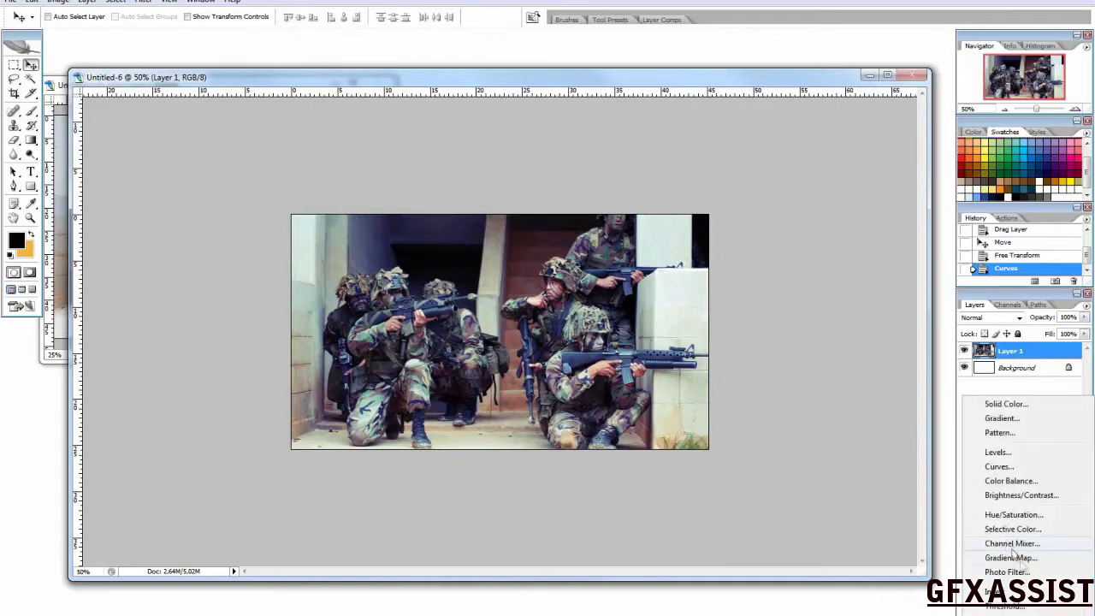
{"action": "left_click", "coordinate": [1018, 563]}
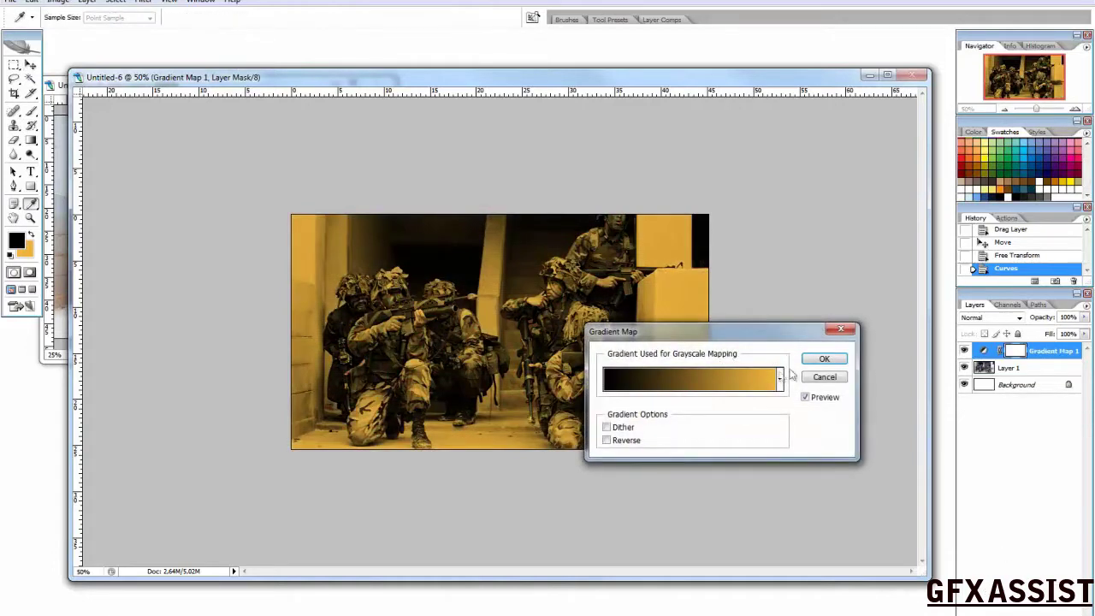
{"action": "left_click", "coordinate": [780, 377]}
{"action": "left_click", "coordinate": [671, 412]}
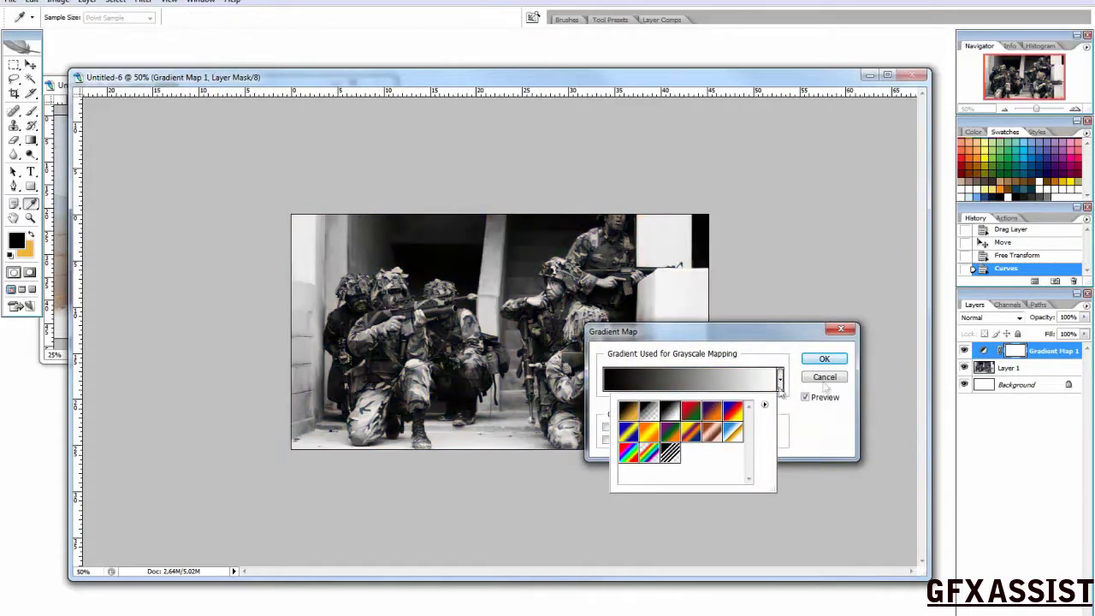
{"action": "left_click", "coordinate": [824, 359]}
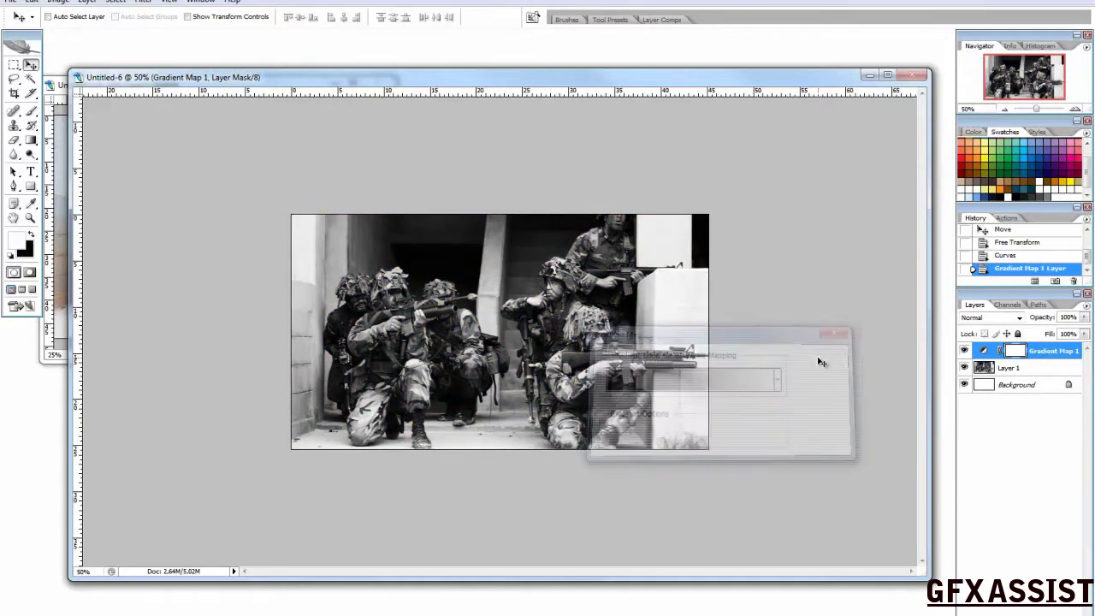
Lower the Gradient Map layer's opacity to 42%.
{"action": "left_click", "coordinate": [1085, 318]}
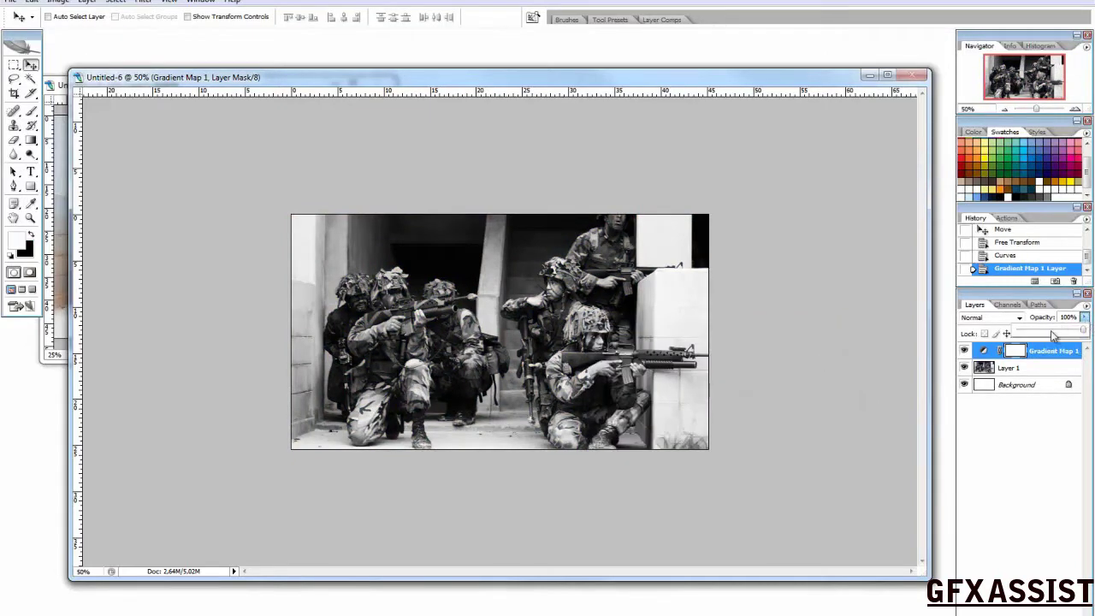
{"action": "left_click", "coordinate": [1053, 332]}
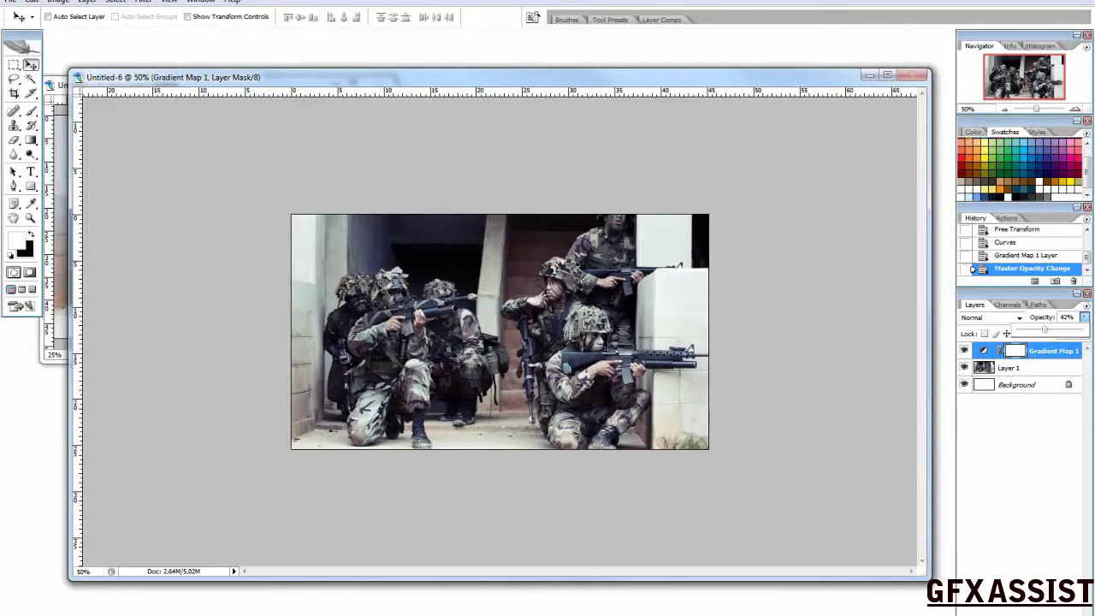
{"action": "left_click", "coordinate": [1032, 353]}
Bring the cracked concrete texture in as a new layer covering the canvas and set its blend mode to Overlay.
{"action": "mouse_move", "coordinate": [299, 612]}
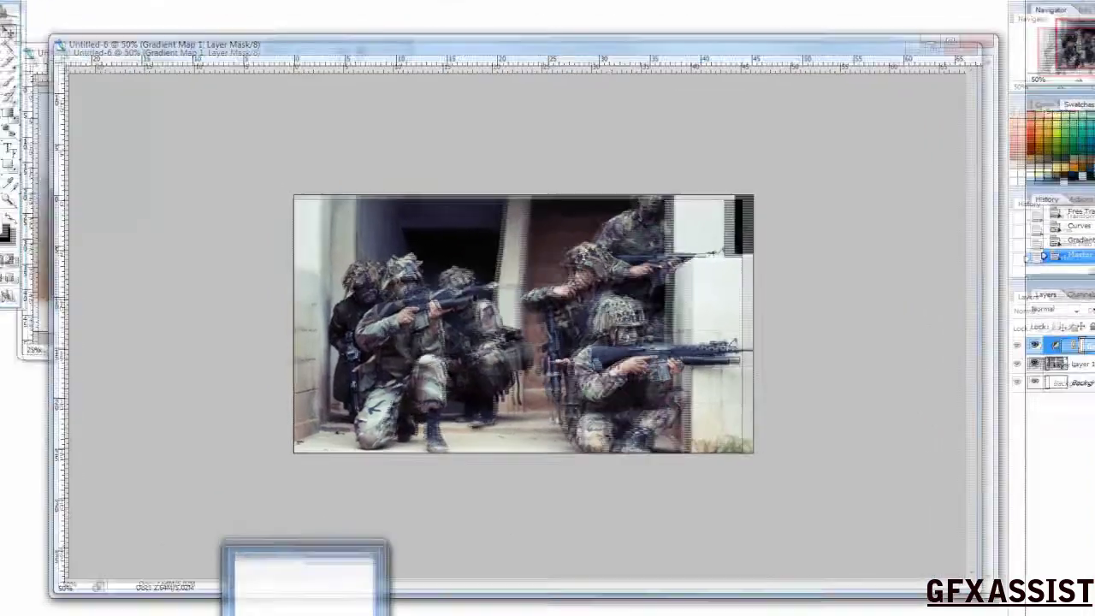
{"action": "left_click", "coordinate": [305, 578]}
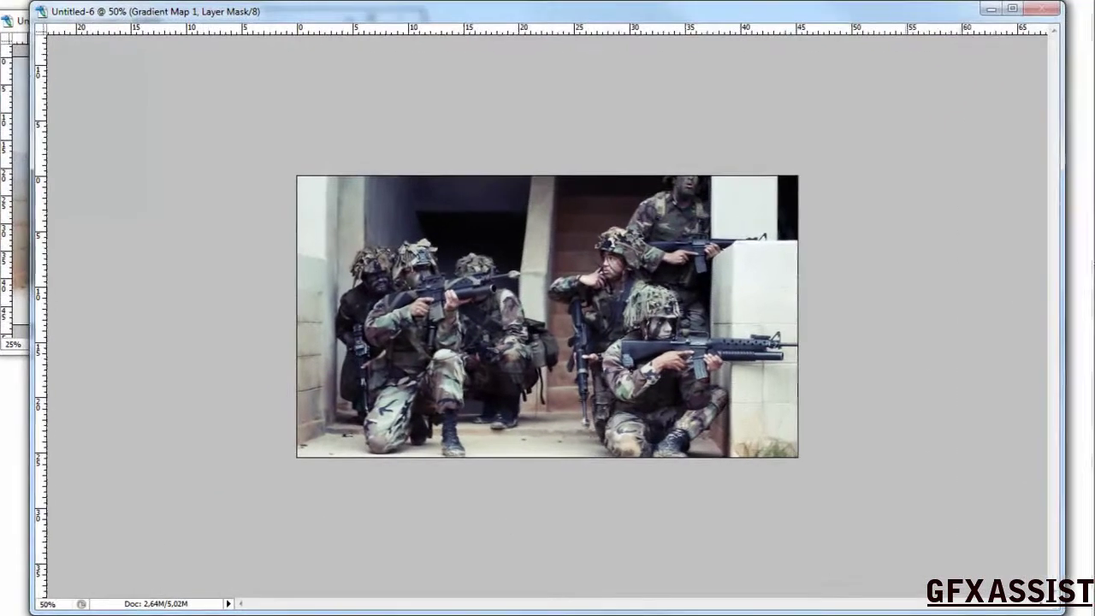
{"action": "left_click_drag", "start_coordinate": [201, 152], "coordinate": [454, 161]}
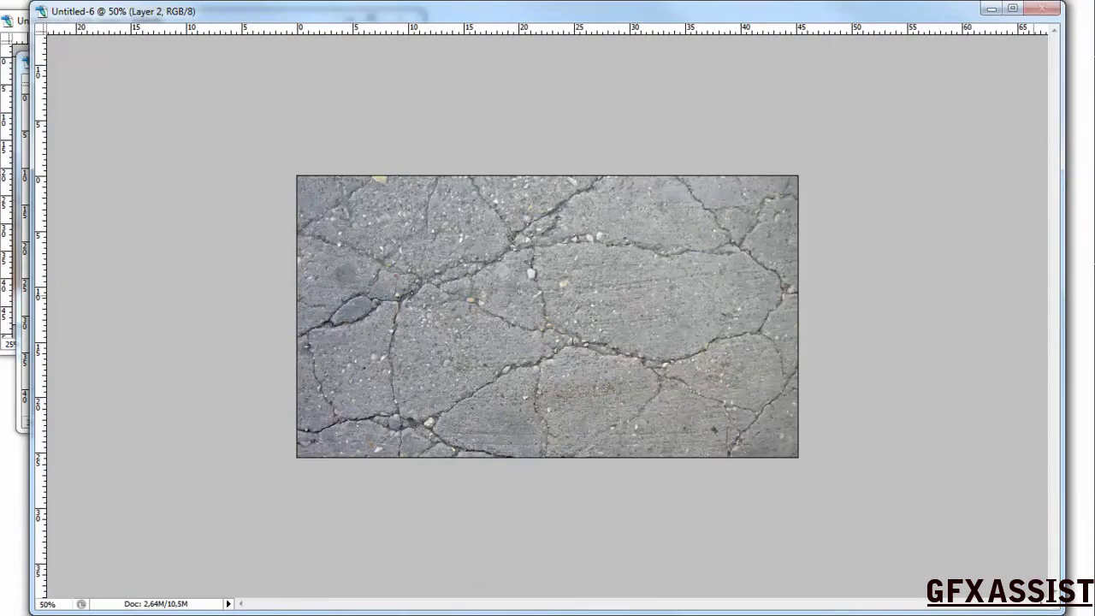
{"action": "left_click", "coordinate": [955, 196]}
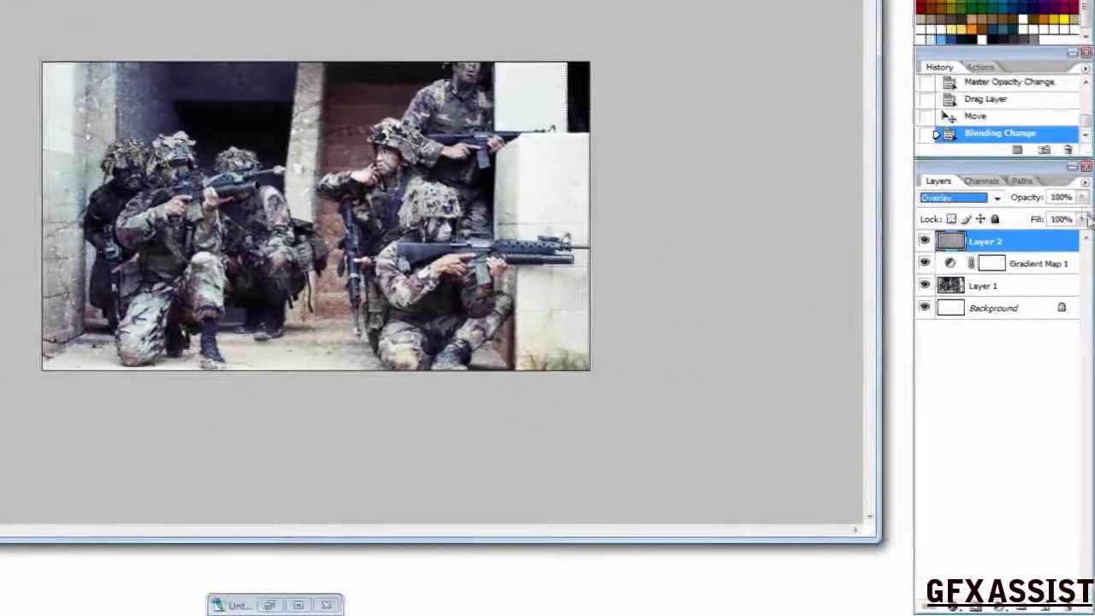
Lower the concrete texture layer's opacity to 45% and compare the image with that layer hidden and shown.
{"action": "left_click", "coordinate": [1084, 199]}
{"action": "left_click_drag", "start_coordinate": [1078, 214], "coordinate": [1034, 220]}
{"action": "left_click", "coordinate": [923, 241]}
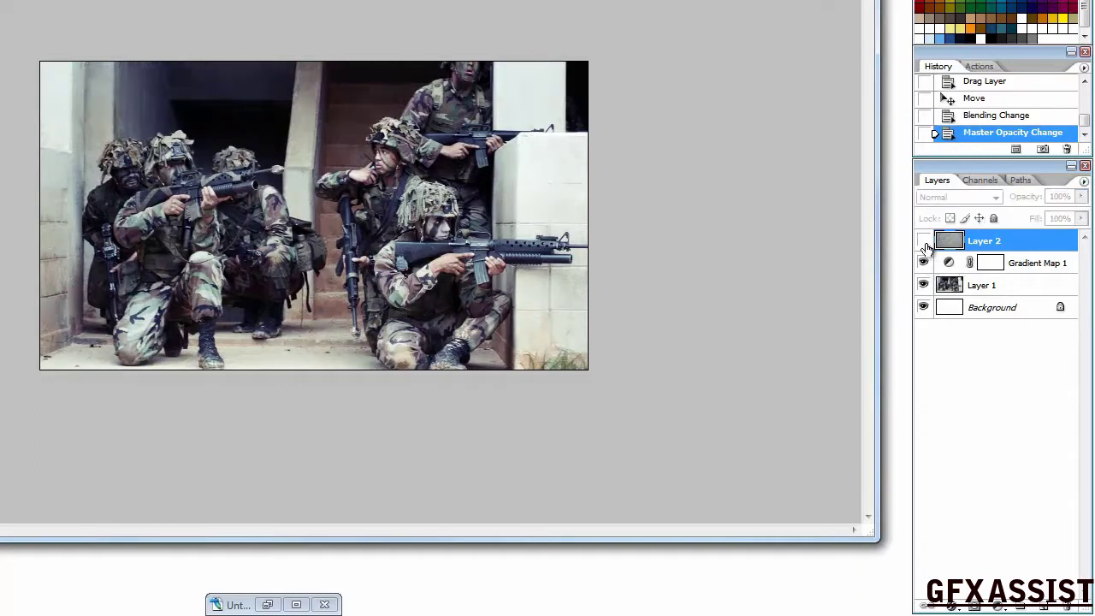
{"action": "left_click", "coordinate": [923, 242]}
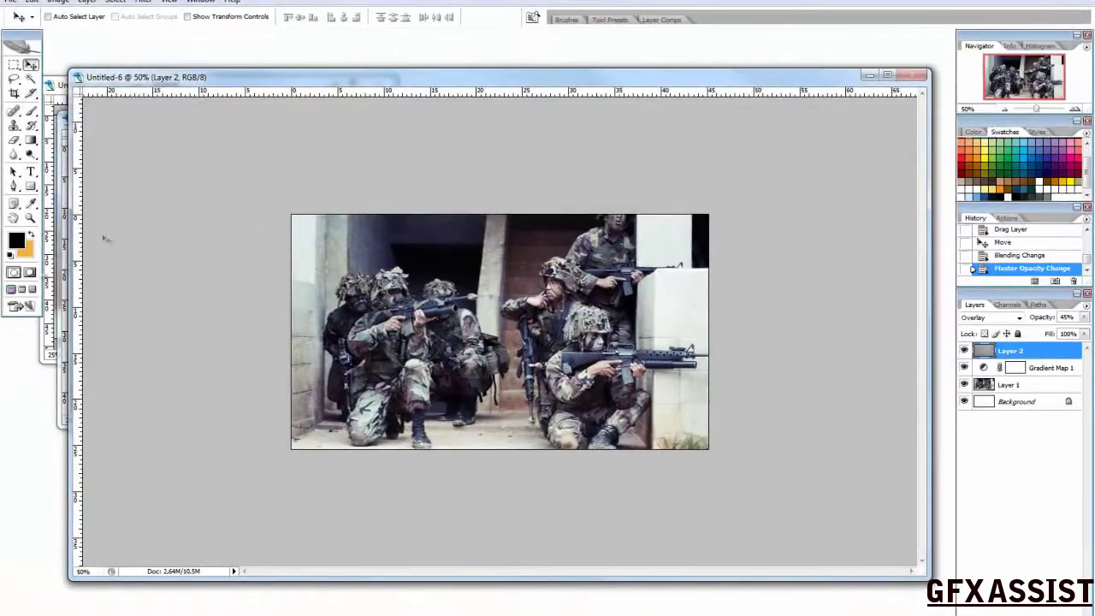
Bring the wood plank texture into the soldiers composite as a new layer above the concrete layer.
{"action": "left_click_drag", "start_coordinate": [112, 78], "coordinate": [192, 23]}
{"action": "left_click_drag", "start_coordinate": [114, 124], "coordinate": [48, 213]}
{"action": "left_click", "coordinate": [311, 209]}
{"action": "left_click", "coordinate": [91, 86]}
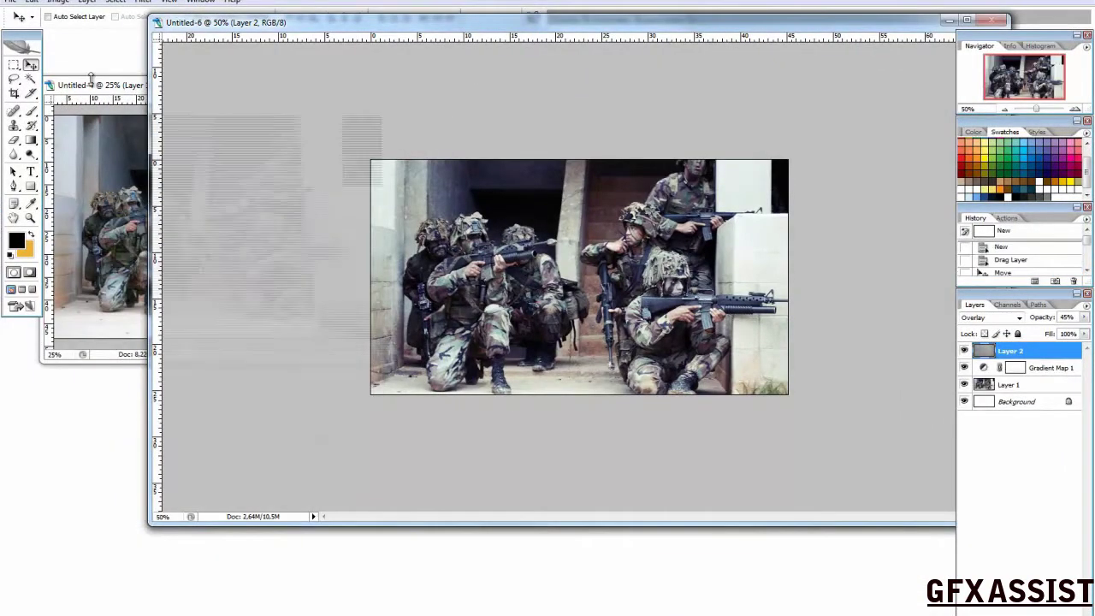
{"action": "left_click", "coordinate": [334, 83]}
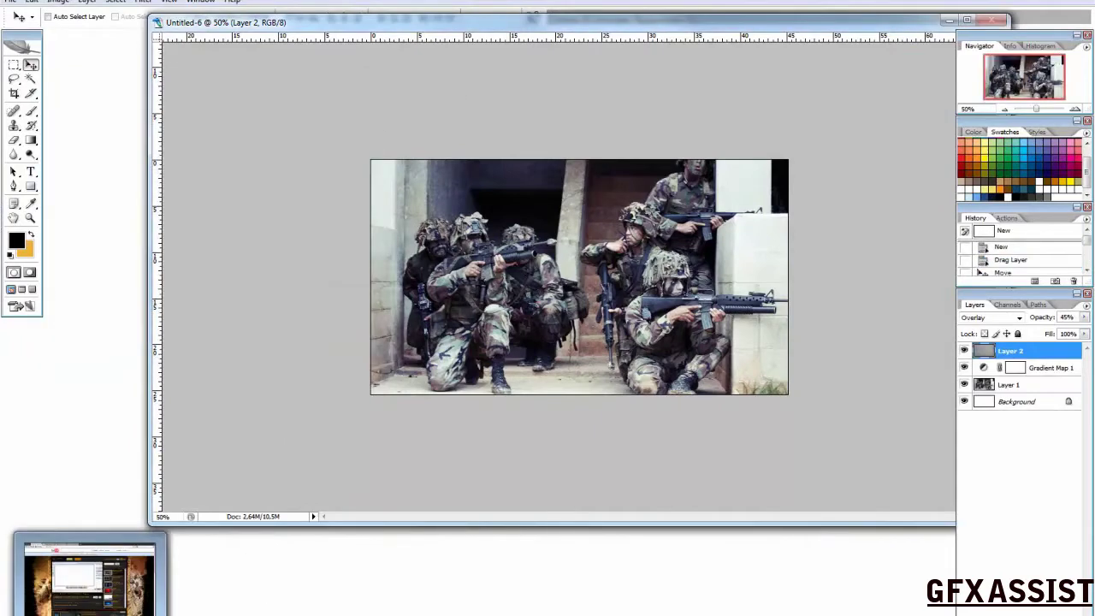
{"action": "left_click", "coordinate": [51, 566]}
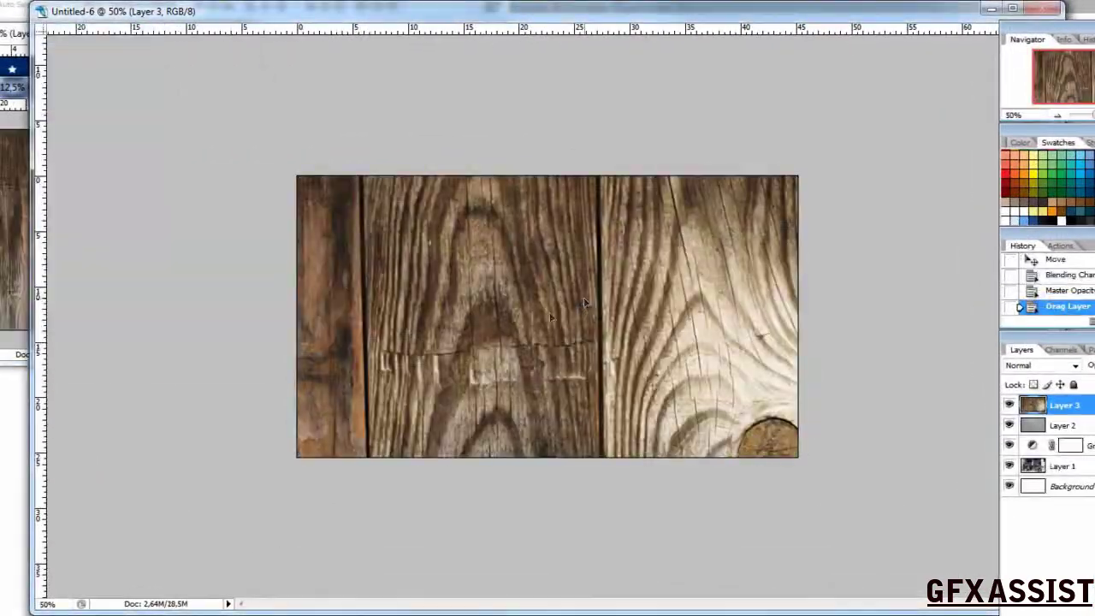
{"action": "left_click_drag", "start_coordinate": [585, 302], "coordinate": [524, 417]}
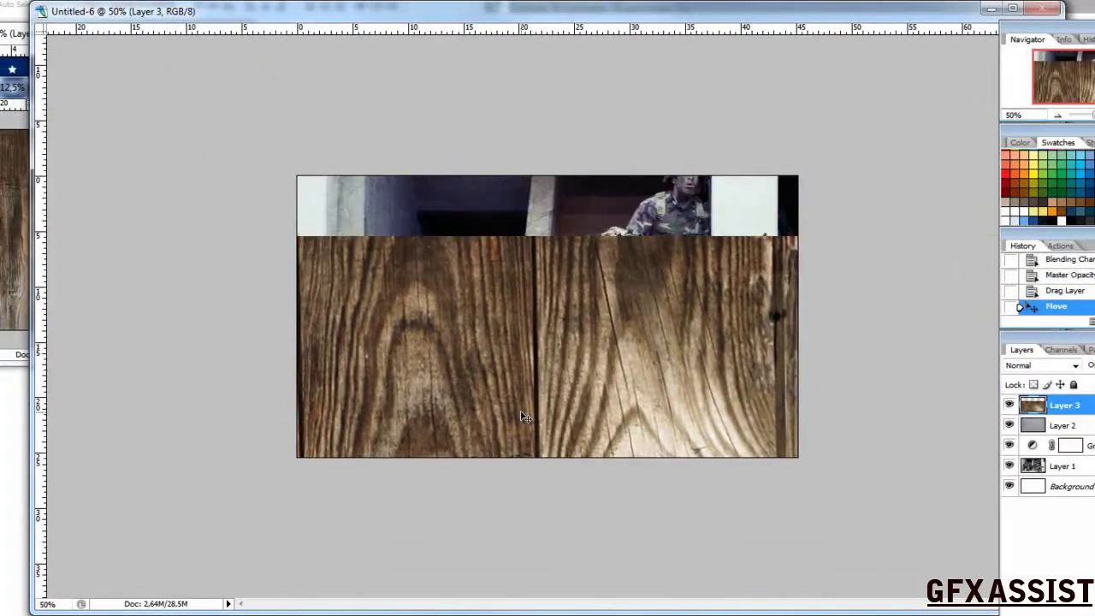
Scale the wood texture down to roughly the canvas width and place it over the lower half of the image.
{"action": "key", "text": "ctrl+t"}
{"action": "left_click_drag", "start_coordinate": [513, 260], "coordinate": [756, 214]}
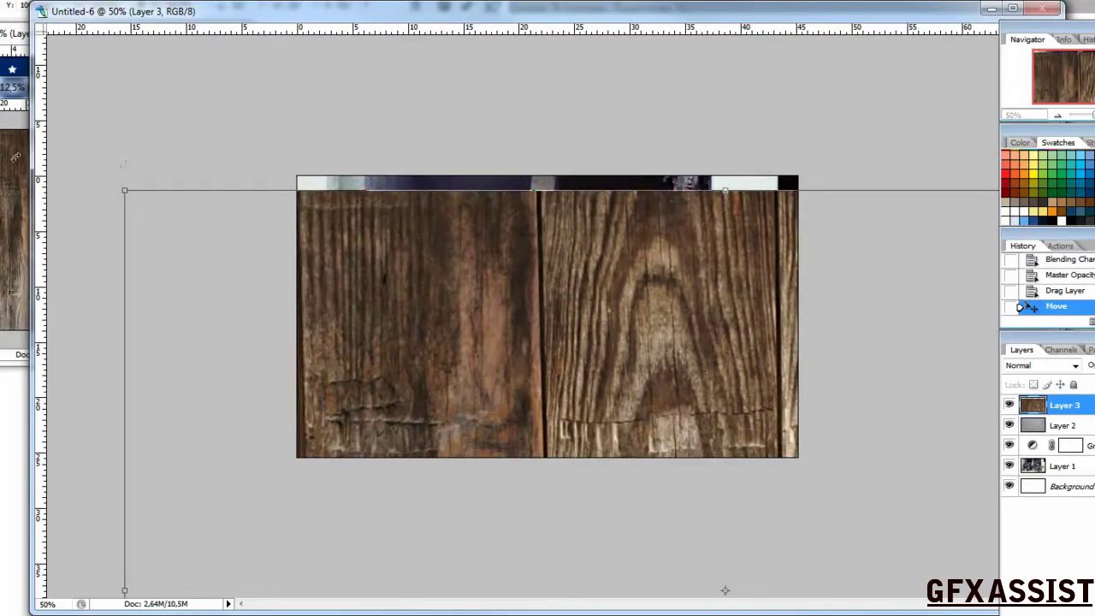
{"action": "left_click_drag", "start_coordinate": [127, 190], "coordinate": [556, 477]}
{"action": "left_click_drag", "start_coordinate": [812, 536], "coordinate": [330, 196]}
{"action": "left_click_drag", "start_coordinate": [74, 136], "coordinate": [459, 374]}
{"action": "left_click_drag", "start_coordinate": [665, 460], "coordinate": [510, 394]}
{"action": "left_click_drag", "start_coordinate": [711, 579], "coordinate": [842, 599]}
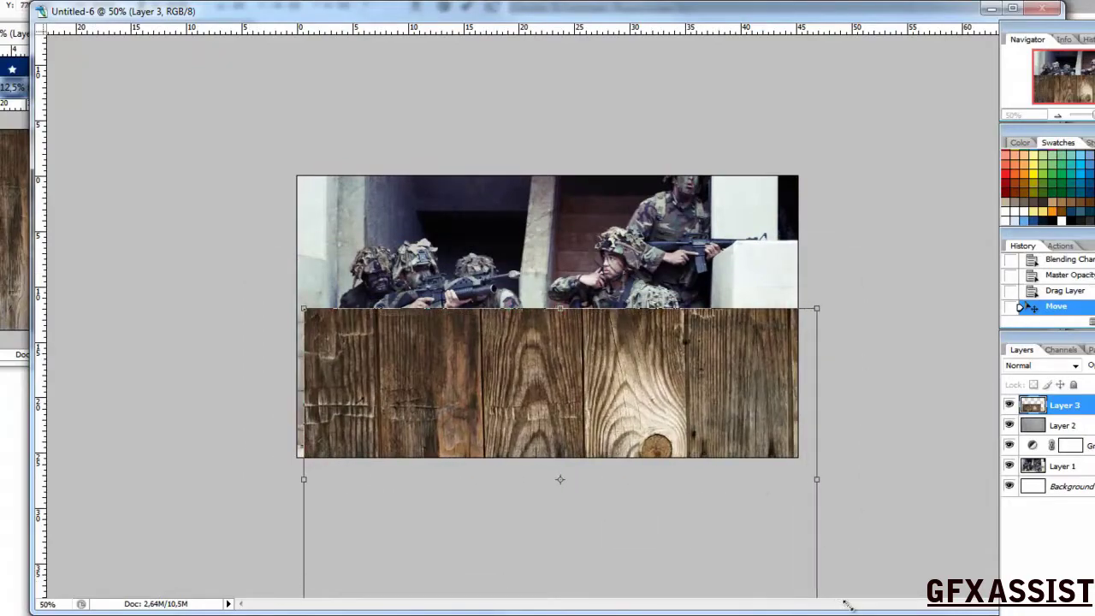
{"action": "left_click_drag", "start_coordinate": [652, 382], "coordinate": [606, 373]}
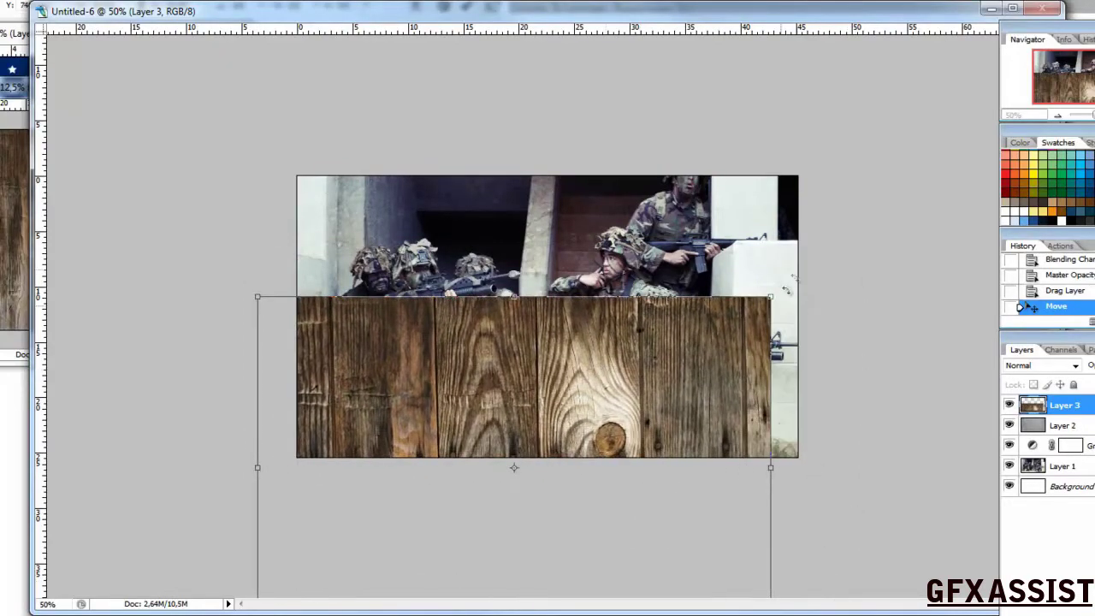
Rotate the wood texture slightly clockwise, widen it to span the canvas and apply the transform.
{"action": "left_click_drag", "start_coordinate": [796, 255], "coordinate": [850, 320]}
{"action": "left_click_drag", "start_coordinate": [639, 445], "coordinate": [660, 425]}
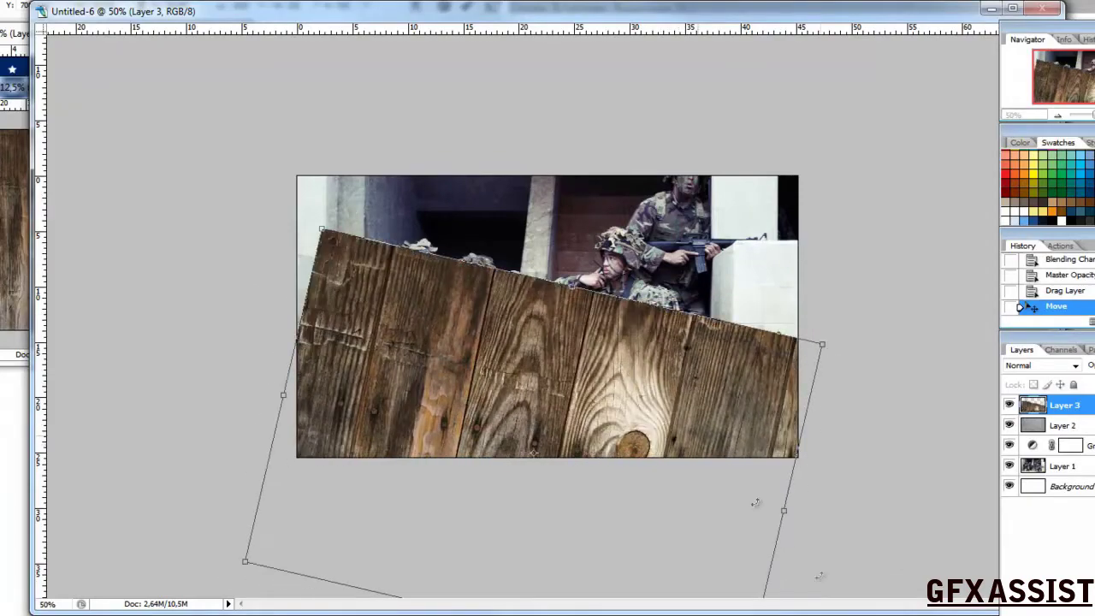
{"action": "left_click_drag", "start_coordinate": [784, 512], "coordinate": [824, 517]}
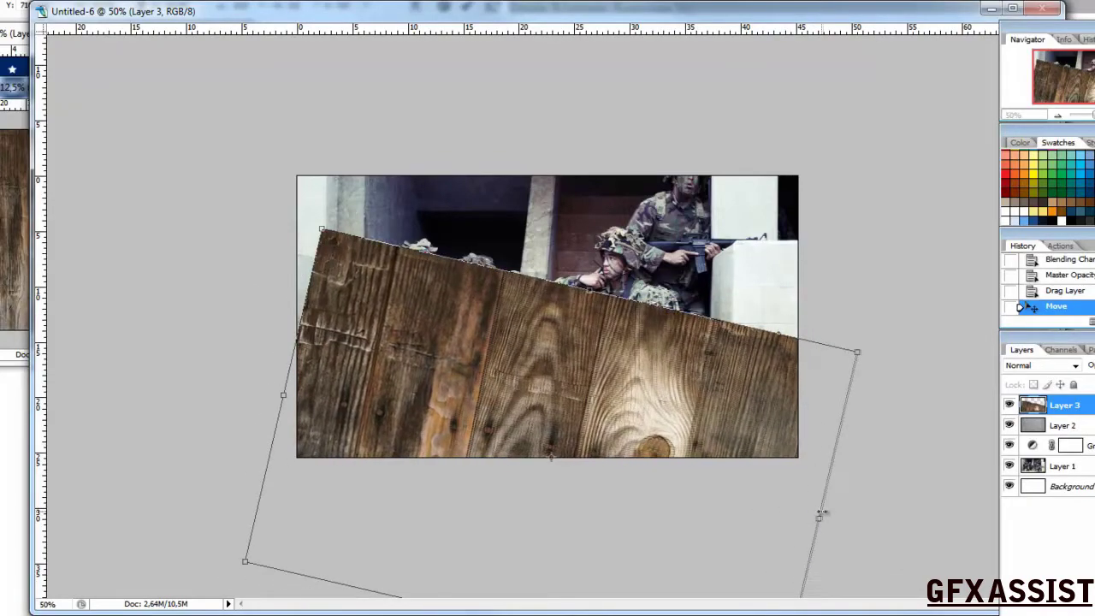
{"action": "left_click_drag", "start_coordinate": [627, 420], "coordinate": [610, 420]}
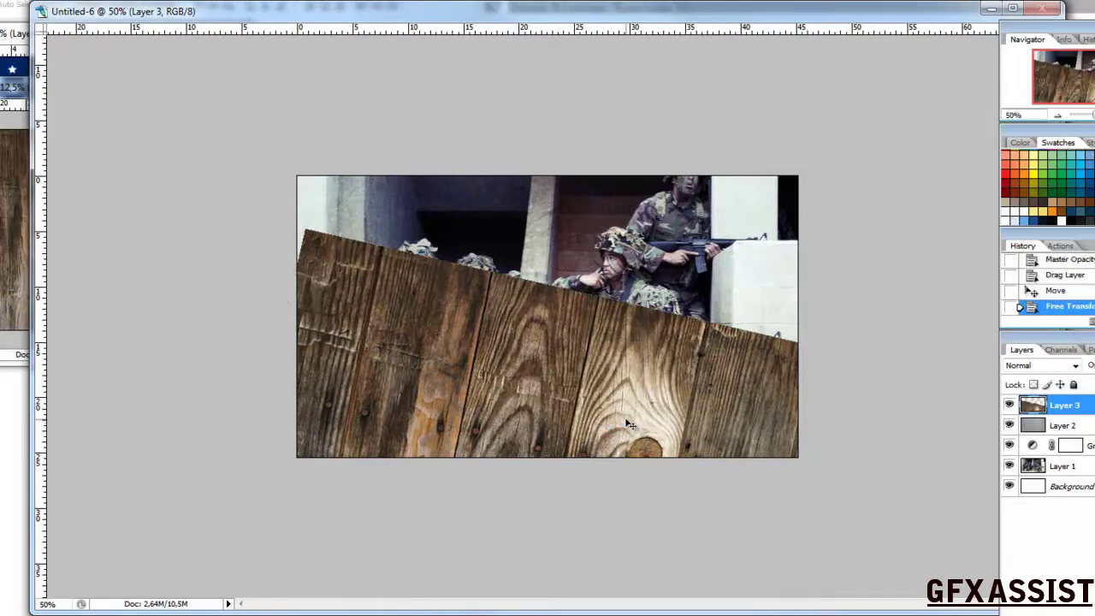
Clear the upper part of the wood layer with a rectangular selection, leaving a plank strip along the canvas bottom, and deselect.
{"action": "left_click_drag", "start_coordinate": [770, 334], "coordinate": [898, 401]}
{"action": "right_click", "coordinate": [701, 333]}
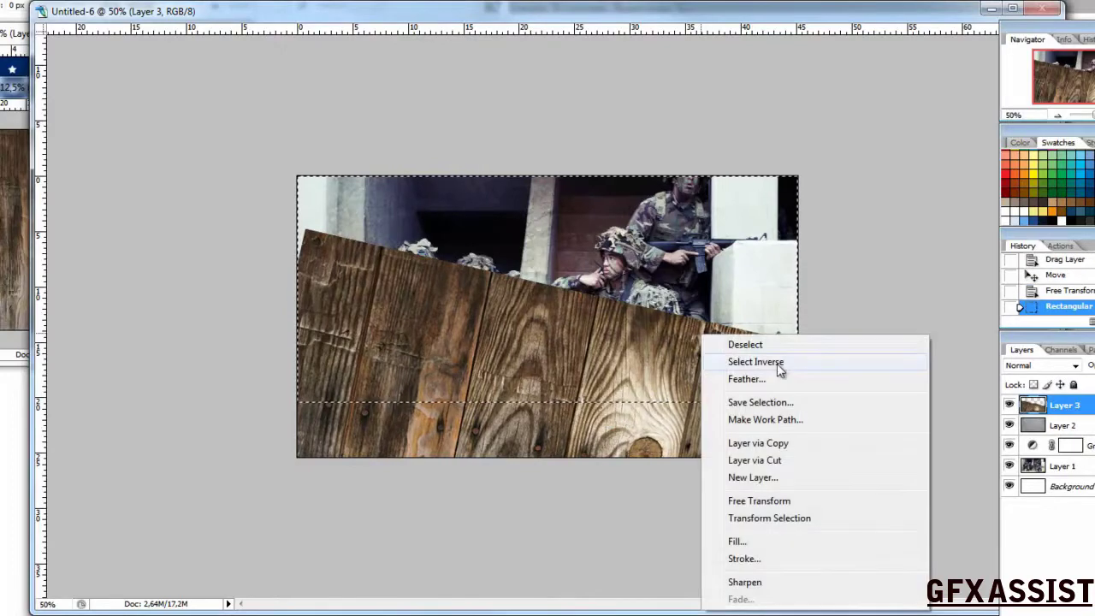
{"action": "left_click", "coordinate": [779, 364]}
{"action": "right_click", "coordinate": [659, 434]}
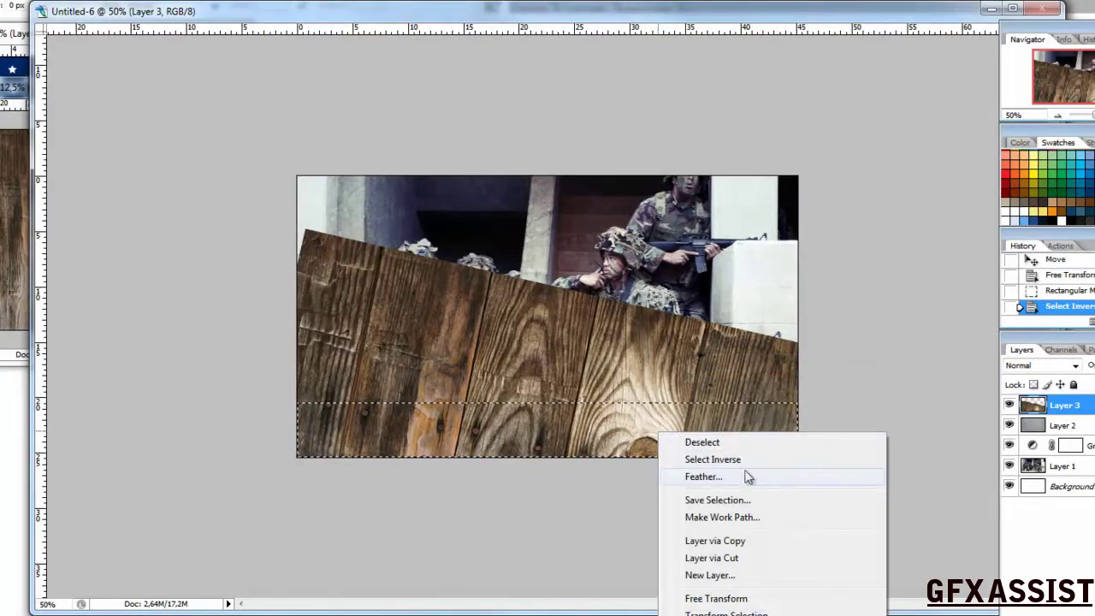
{"action": "left_click", "coordinate": [713, 460]}
{"action": "key", "text": "Delete"}
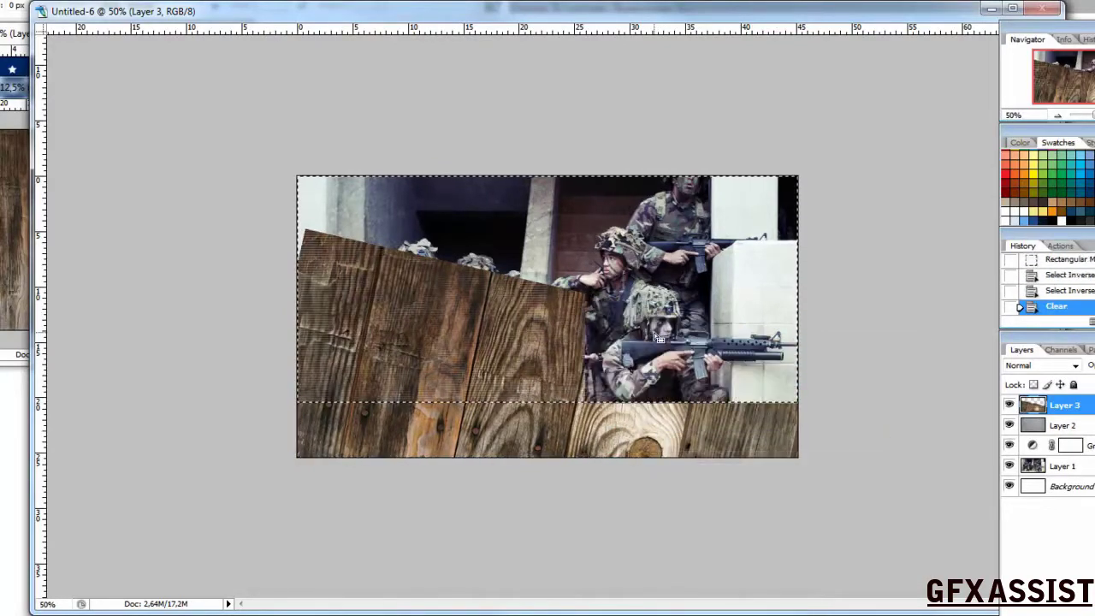
{"action": "key", "text": "ctrl+d"}
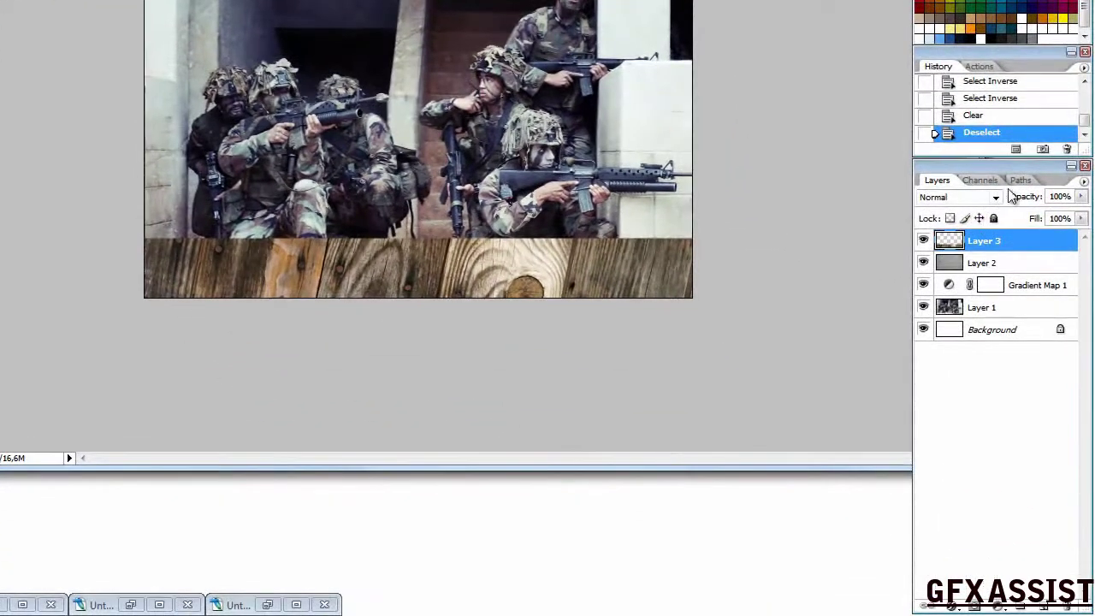
Keep the wood layer in Normal blend mode and choose the 152 px splatter brush for the Eraser.
{"action": "left_click", "coordinate": [1075, 365]}
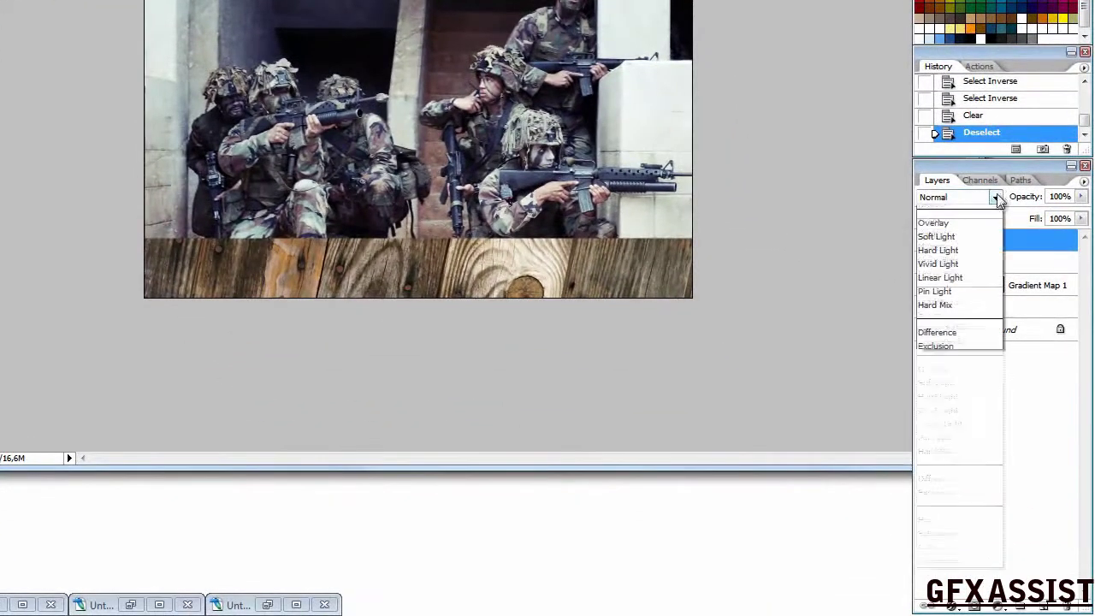
{"action": "left_click", "coordinate": [1075, 244]}
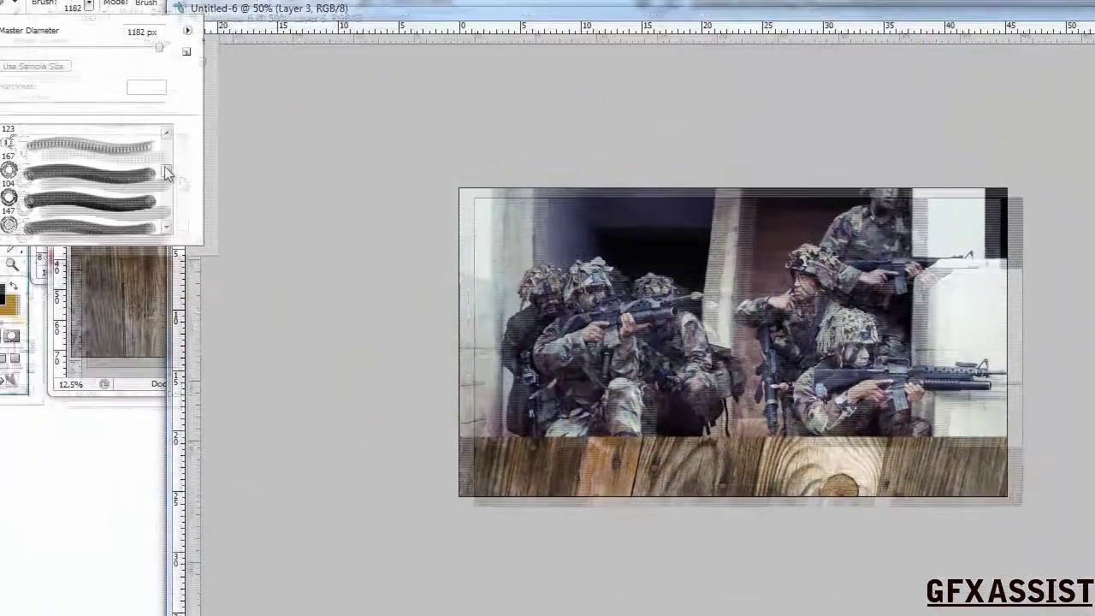
{"action": "scroll", "coordinate": [190, 181], "scroll_direction": "down", "scroll_amount": 5}
{"action": "left_click_drag", "start_coordinate": [190, 181], "coordinate": [194, 190]}
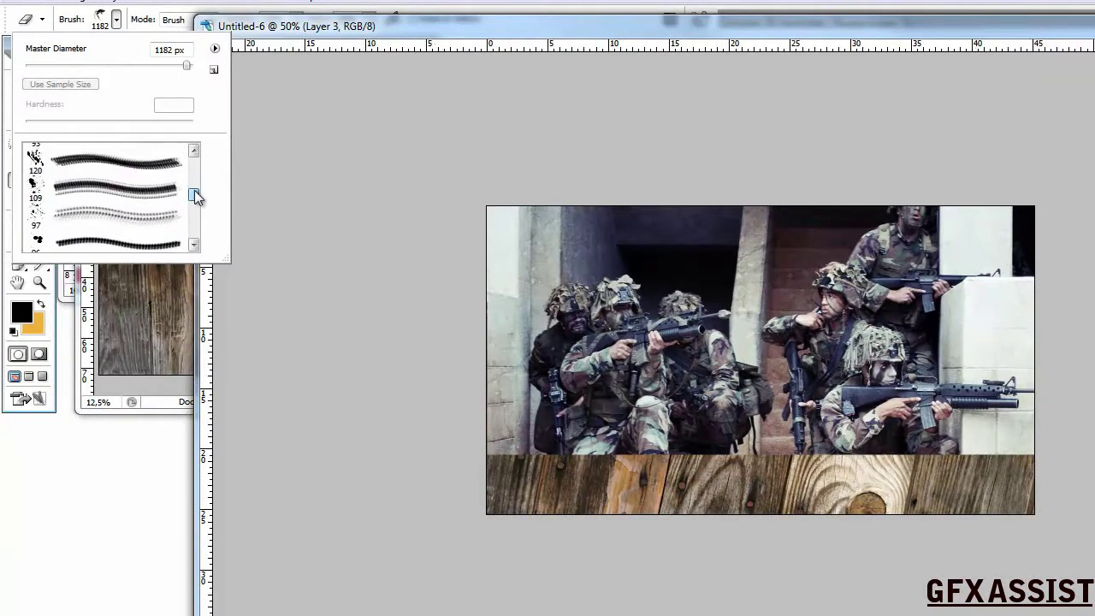
{"action": "scroll", "coordinate": [102, 205], "scroll_direction": "down", "scroll_amount": 3}
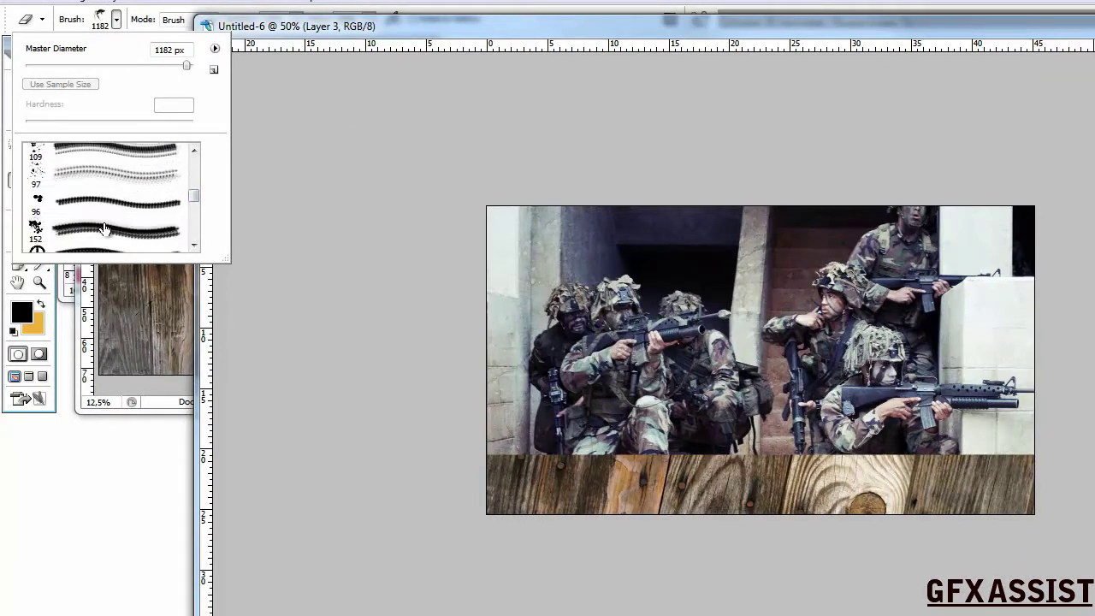
{"action": "left_click", "coordinate": [72, 221]}
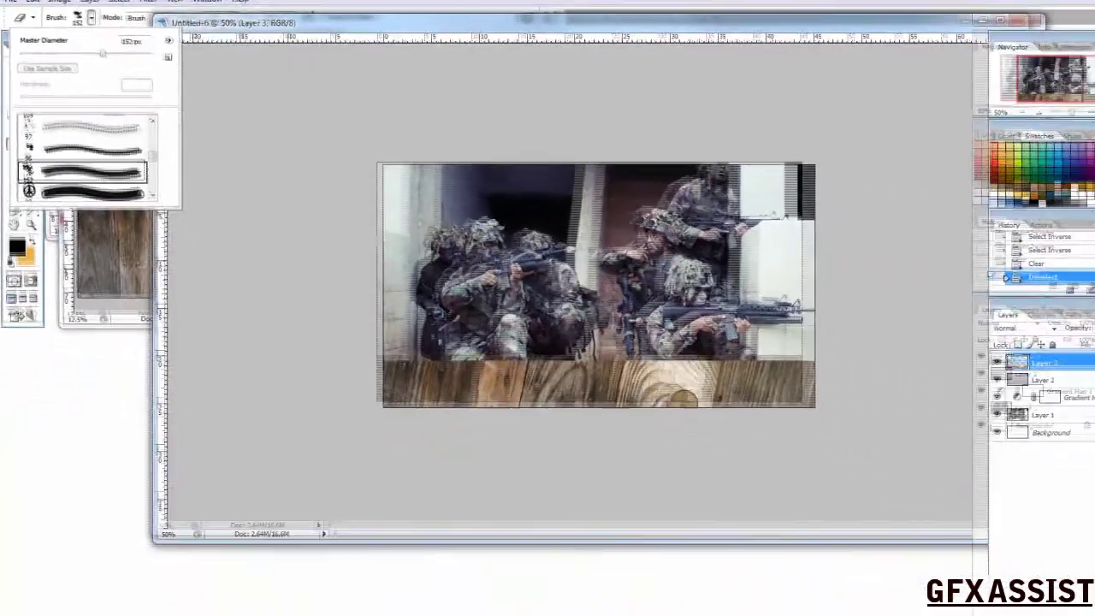
Set the Eraser's opacity to 52% and its flow to 72%.
{"action": "left_click_drag", "start_coordinate": [177, 23], "coordinate": [162, 60]}
{"action": "left_click", "coordinate": [225, 18]}
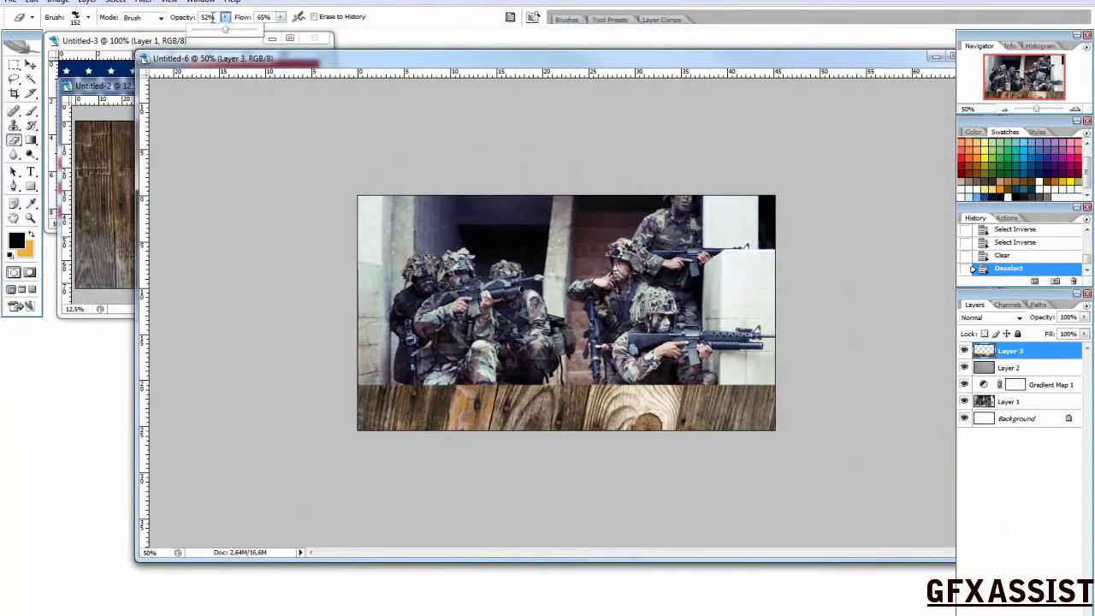
{"action": "left_click", "coordinate": [280, 18]}
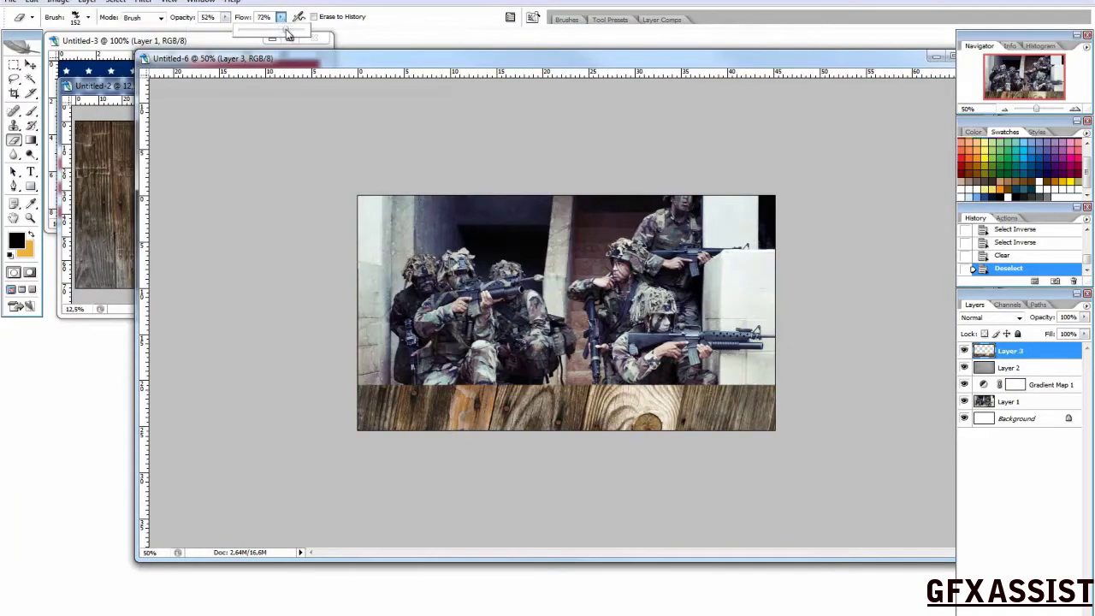
{"action": "left_click", "coordinate": [286, 2]}
Erase splatter patches along the upper edge of the wood strip to roughen its straight border.
{"action": "left_click", "coordinate": [370, 384]}
{"action": "left_click", "coordinate": [370, 385]}
{"action": "left_click", "coordinate": [349, 399]}
{"action": "left_click", "coordinate": [349, 399]}
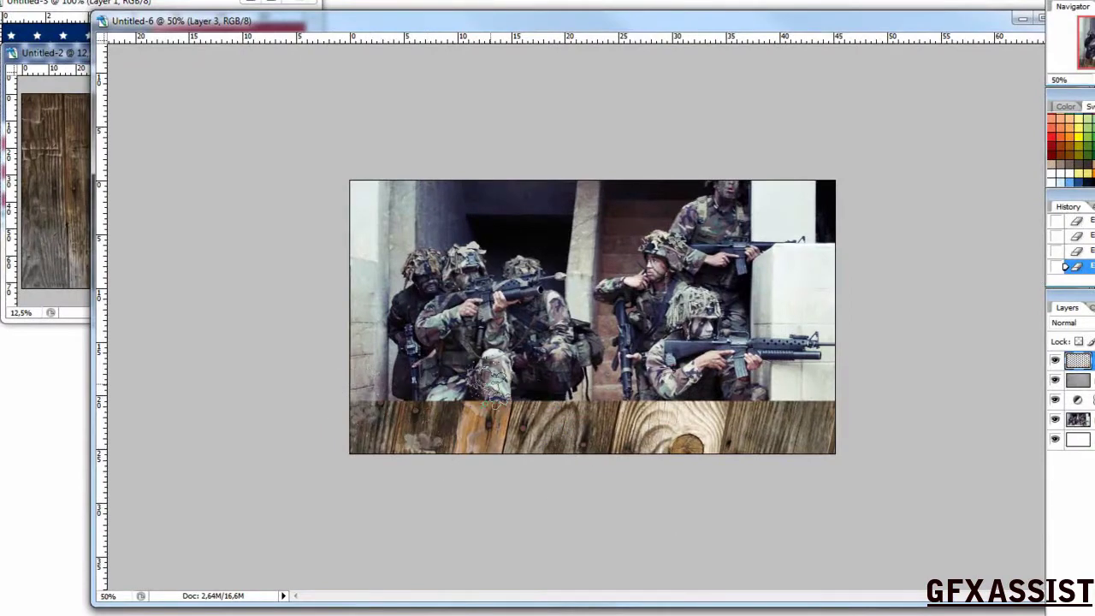
{"action": "left_click", "coordinate": [462, 388]}
{"action": "mouse_move", "coordinate": [460, 387]}
{"action": "left_mouse_down"}
{"action": "mouse_move", "coordinate": [399, 387]}
{"action": "mouse_move", "coordinate": [457, 380]}
{"action": "left_mouse_up"}
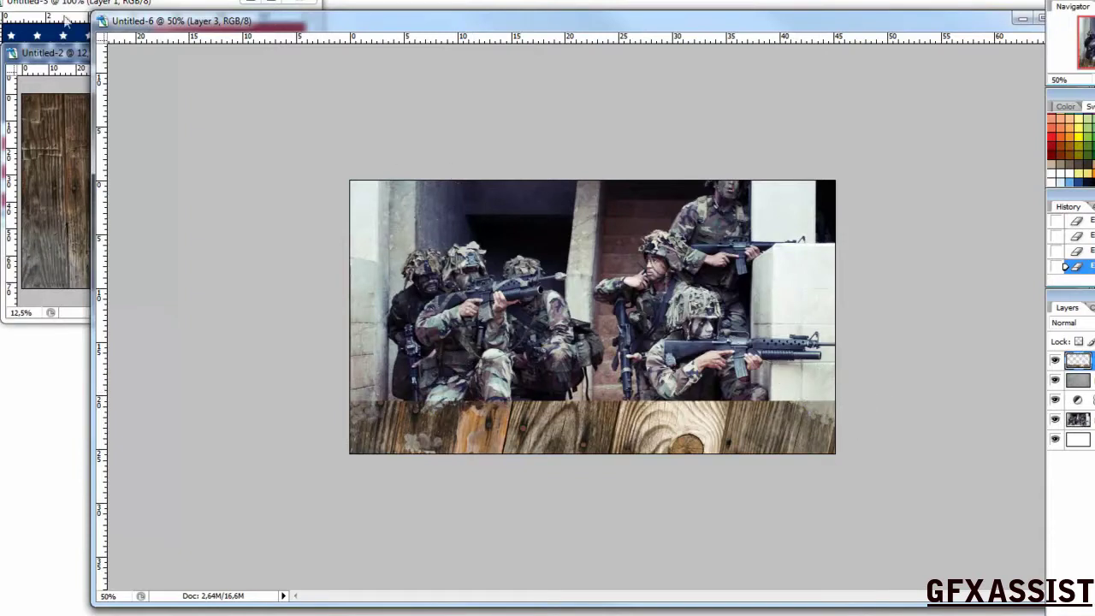
Look over the open texture documents, return to the composite and browse the Eraser's brush tips.
{"action": "left_click", "coordinate": [80, 58]}
{"action": "left_click", "coordinate": [122, 12]}
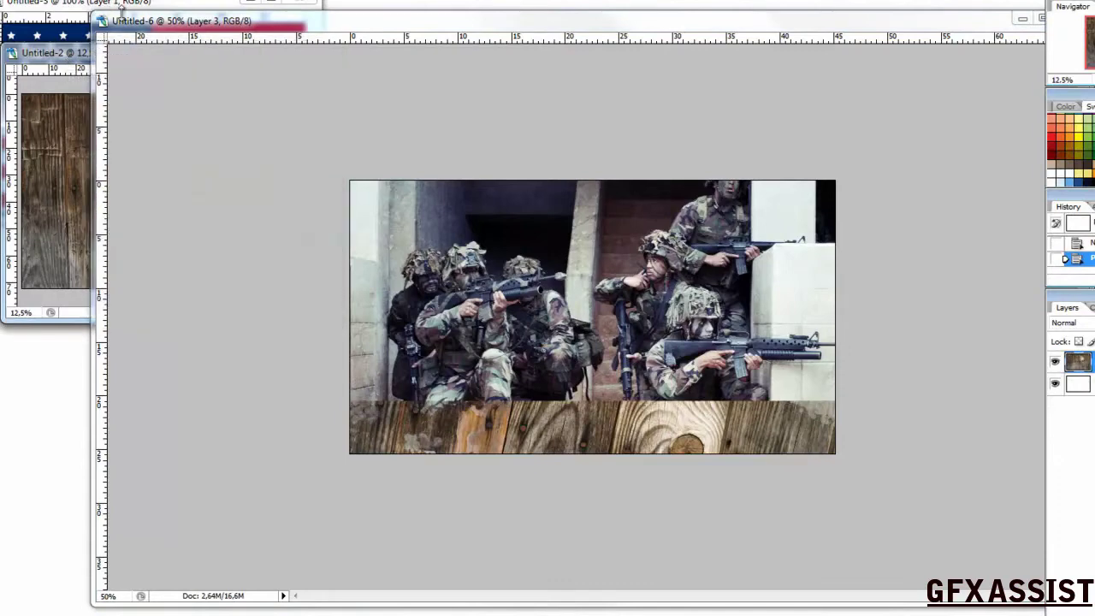
{"action": "left_click", "coordinate": [120, 14]}
{"action": "left_click", "coordinate": [4, 2]}
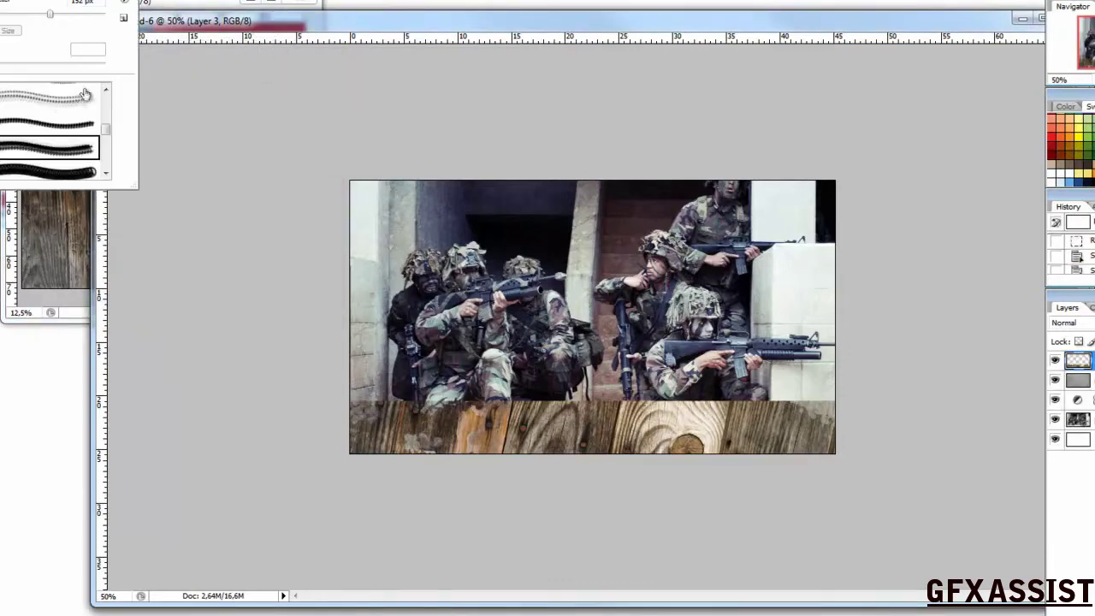
{"action": "scroll", "coordinate": [40, 107], "scroll_direction": "up", "scroll_amount": 3}
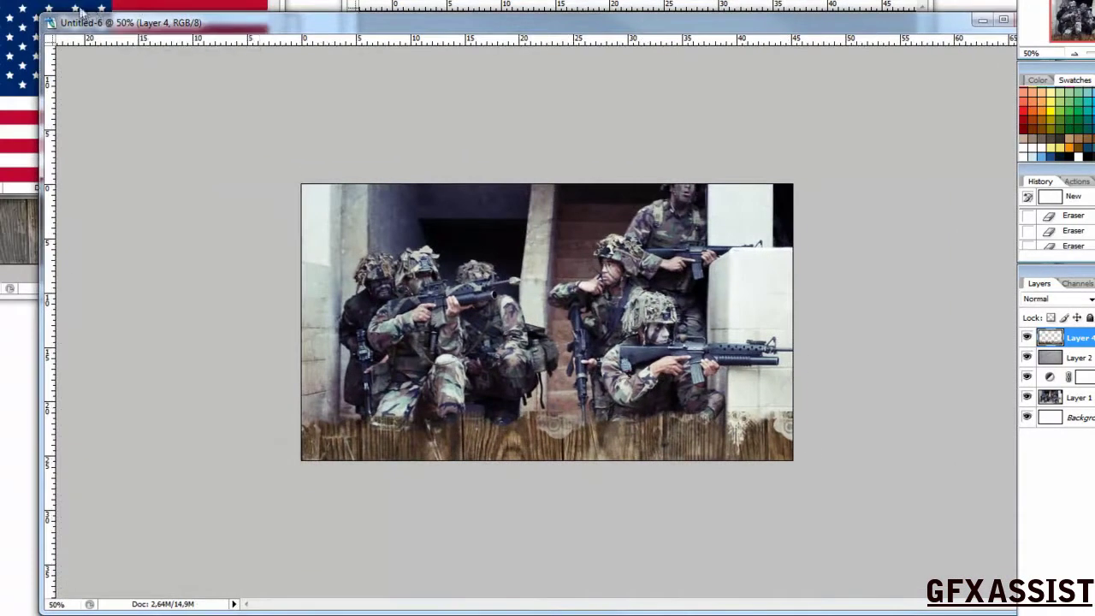
Bring the American flag into the composite as a new layer and enlarge it over most of the canvas.
{"action": "left_click", "coordinate": [80, 11]}
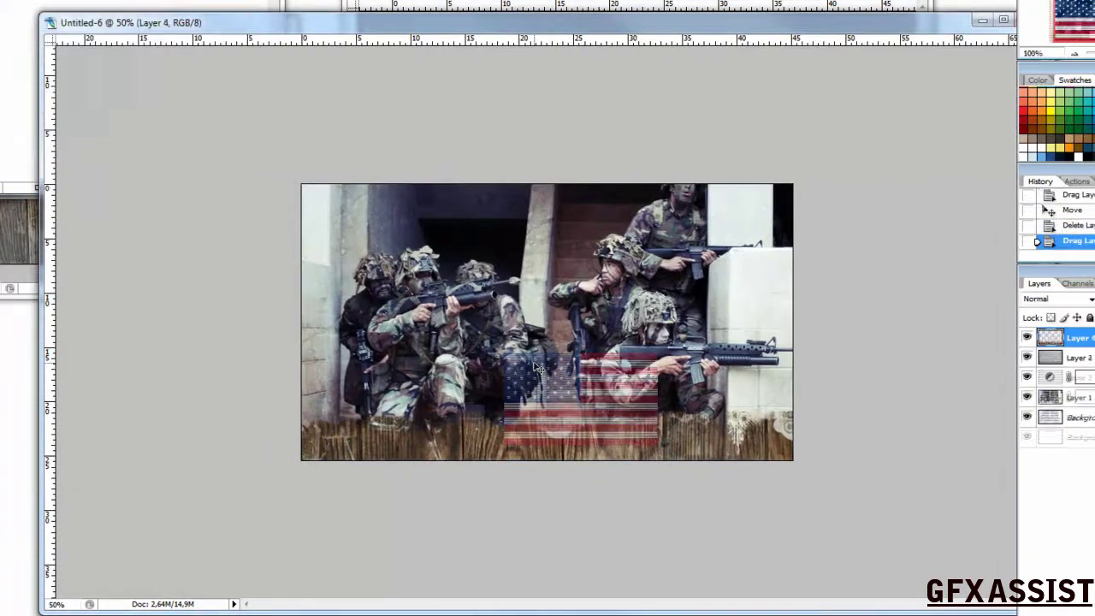
{"action": "left_click_drag", "start_coordinate": [527, 366], "coordinate": [433, 324]}
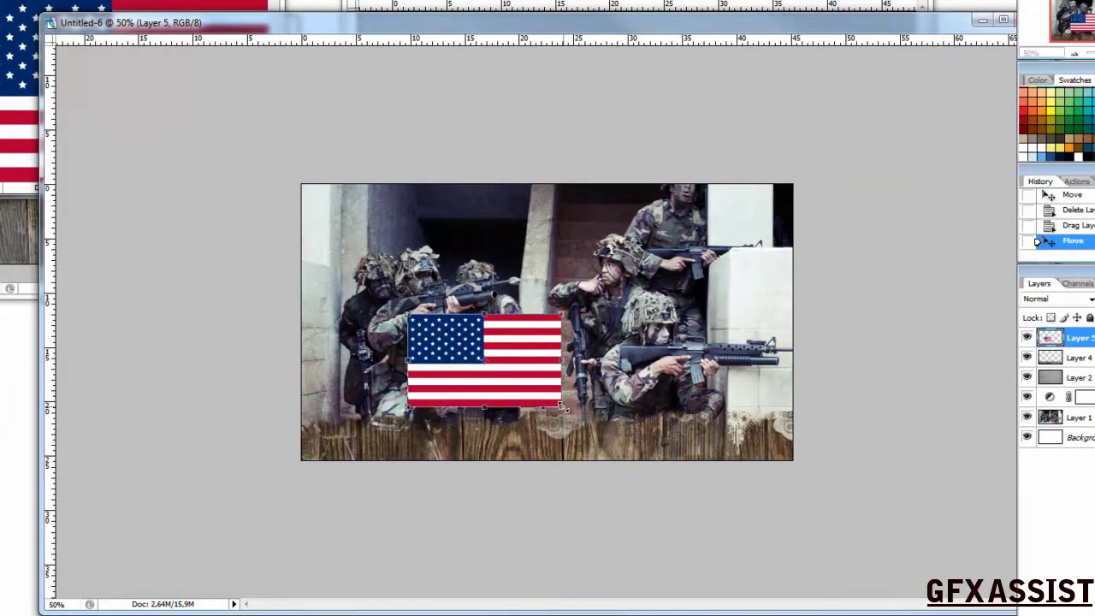
{"action": "left_click_drag", "start_coordinate": [562, 406], "coordinate": [848, 582]}
{"action": "left_click_drag", "start_coordinate": [725, 452], "coordinate": [533, 385]}
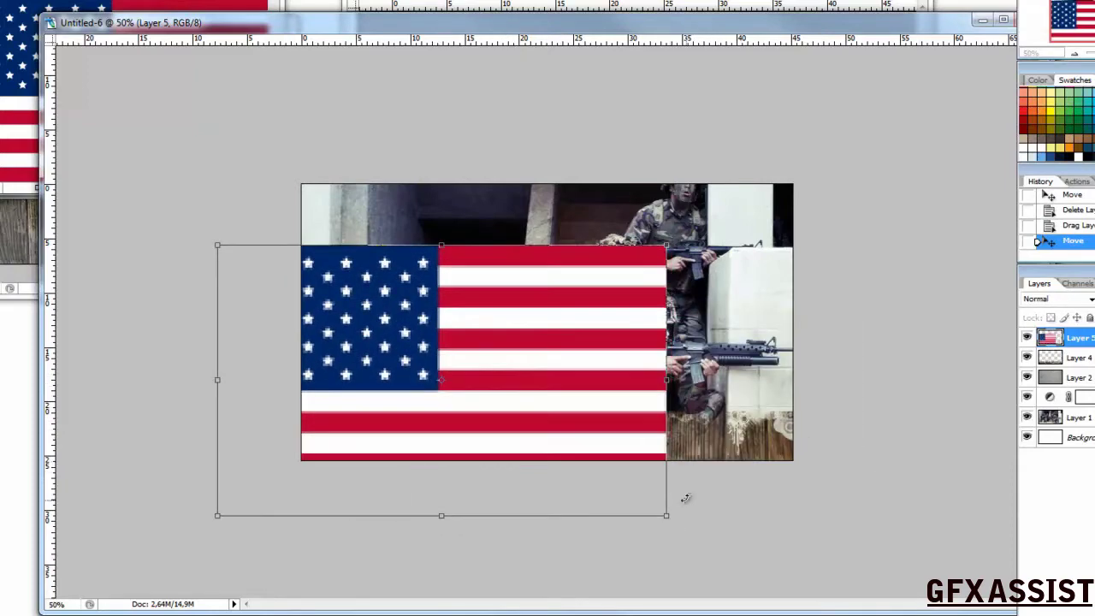
Widen the flag, rotate it slightly clockwise across the lower half of the canvas and apply the transform.
{"action": "left_click_drag", "start_coordinate": [665, 385], "coordinate": [626, 414]}
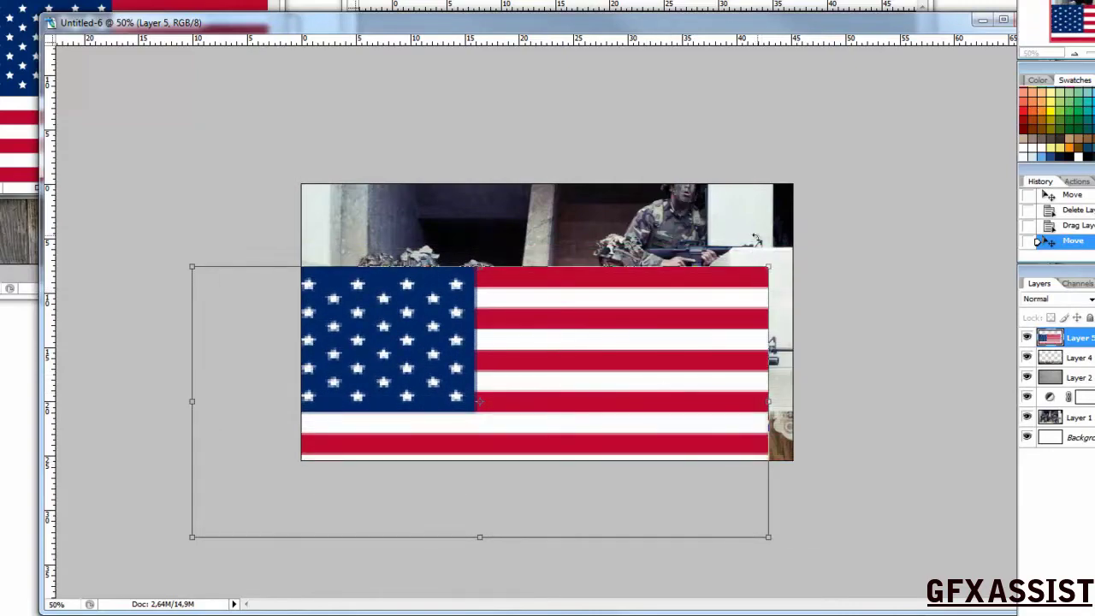
{"action": "left_click_drag", "start_coordinate": [767, 235], "coordinate": [800, 278]}
{"action": "left_click_drag", "start_coordinate": [608, 393], "coordinate": [678, 468]}
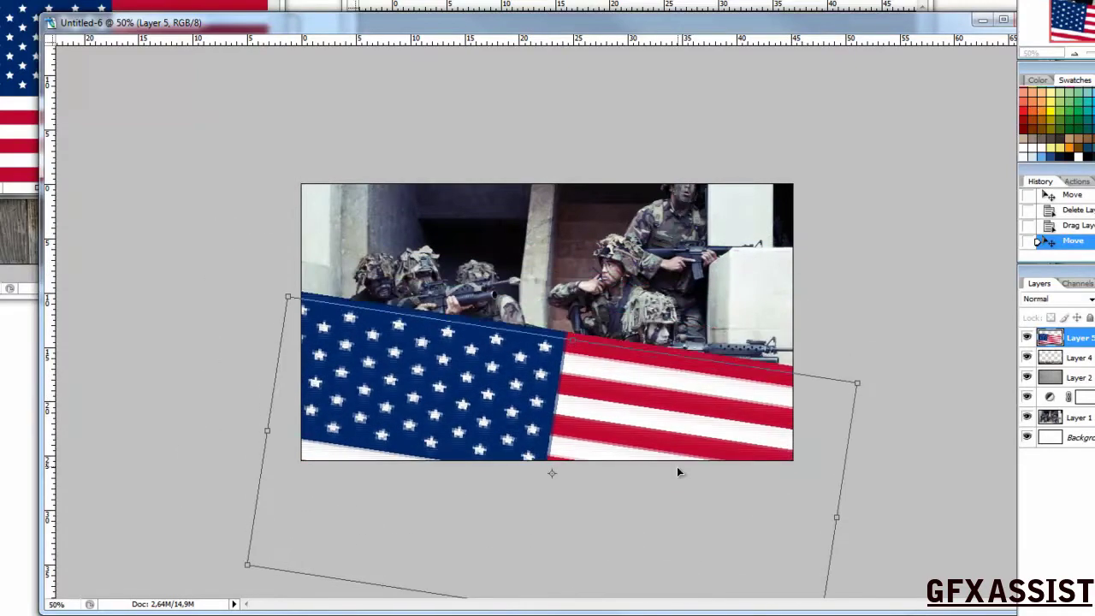
{"action": "key", "text": "Return"}
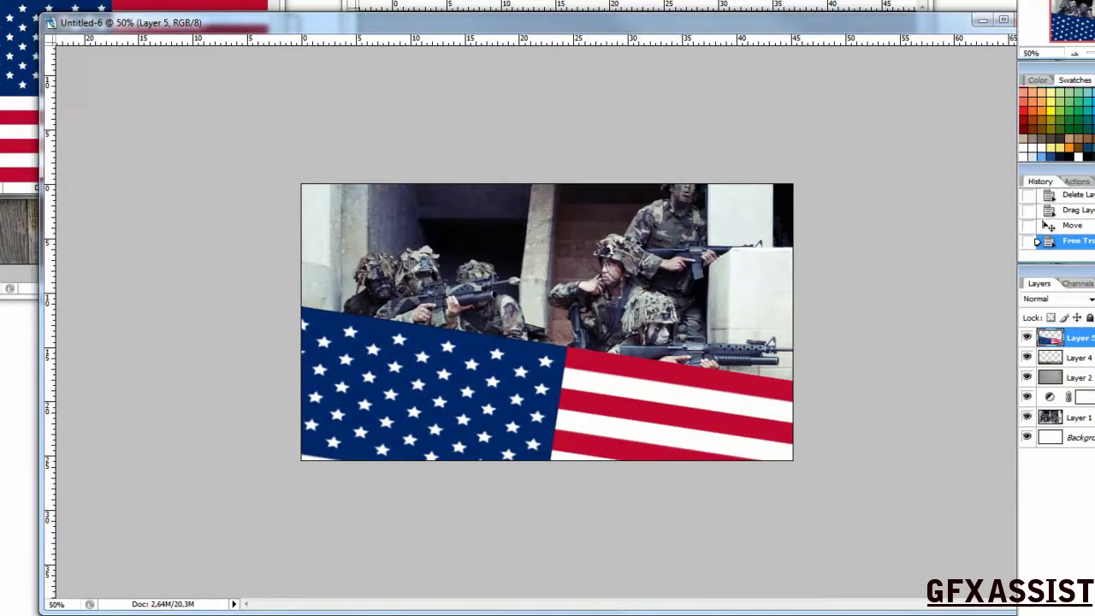
Select the upper part of the canvas with a rectangular marquee and clear that area on the wood layer (Layer 4).
{"action": "left_click", "coordinate": [1074, 358]}
{"action": "left_click_drag", "start_coordinate": [533, 266], "coordinate": [880, 409]}
{"action": "key", "text": "Delete"}
{"action": "key", "text": "Delete"}
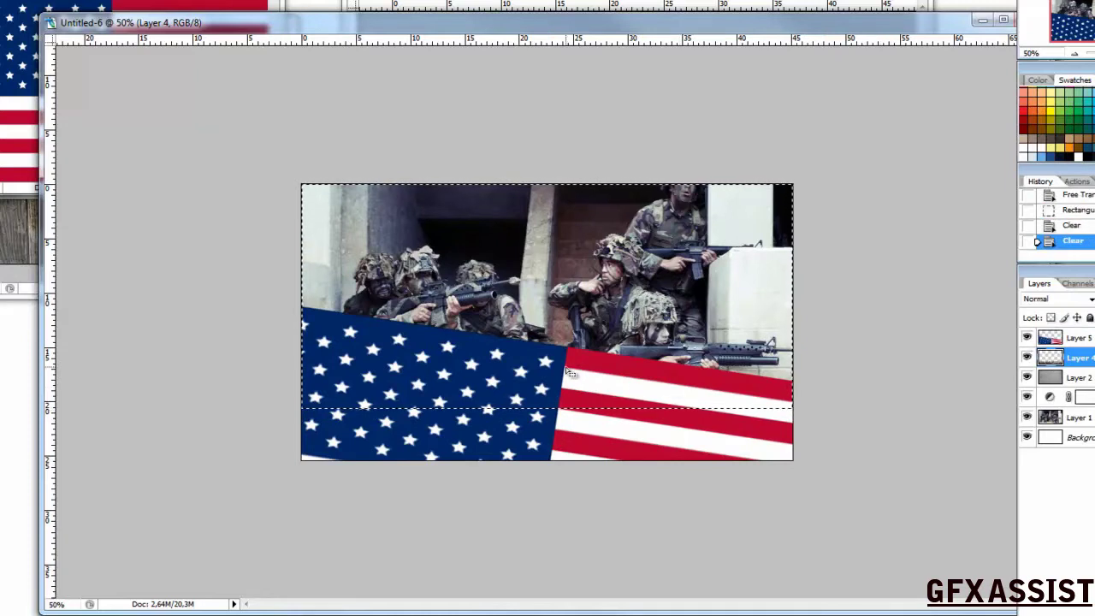
Clear the selected upper area on the flag layer (Layer 5) so only a bottom strip remains, and deselect.
{"action": "left_click", "coordinate": [1049, 339]}
{"action": "left_click", "coordinate": [1027, 339]}
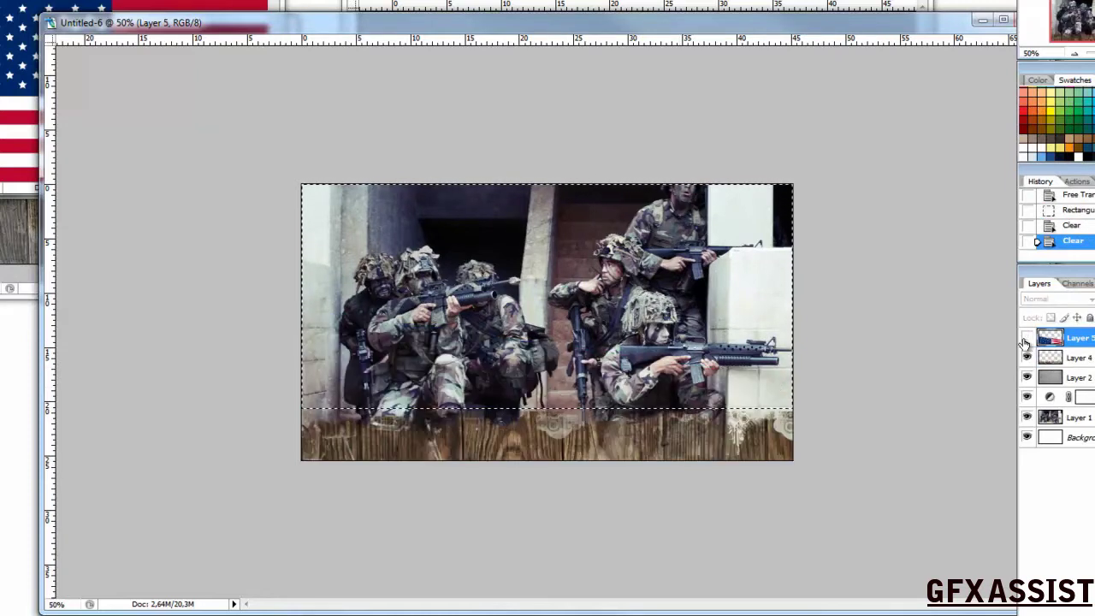
{"action": "left_click", "coordinate": [1027, 339]}
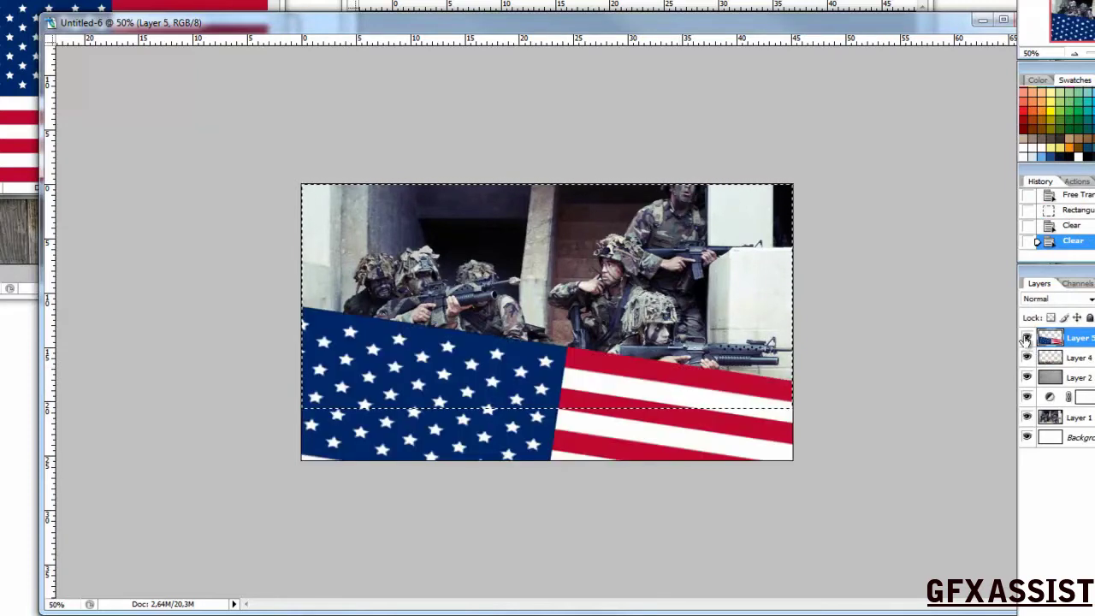
{"action": "key", "text": "Delete"}
{"action": "key", "text": "ctrl+d"}
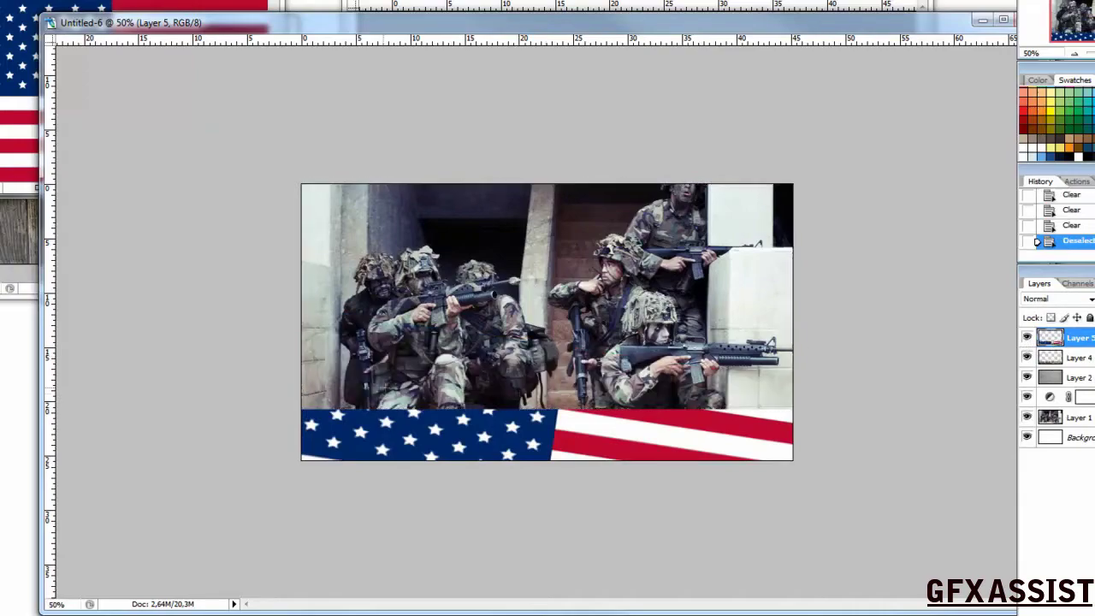
Set the flag layer's blend mode to Overlay and its opacity to 41%.
{"action": "left_click", "coordinate": [1088, 300]}
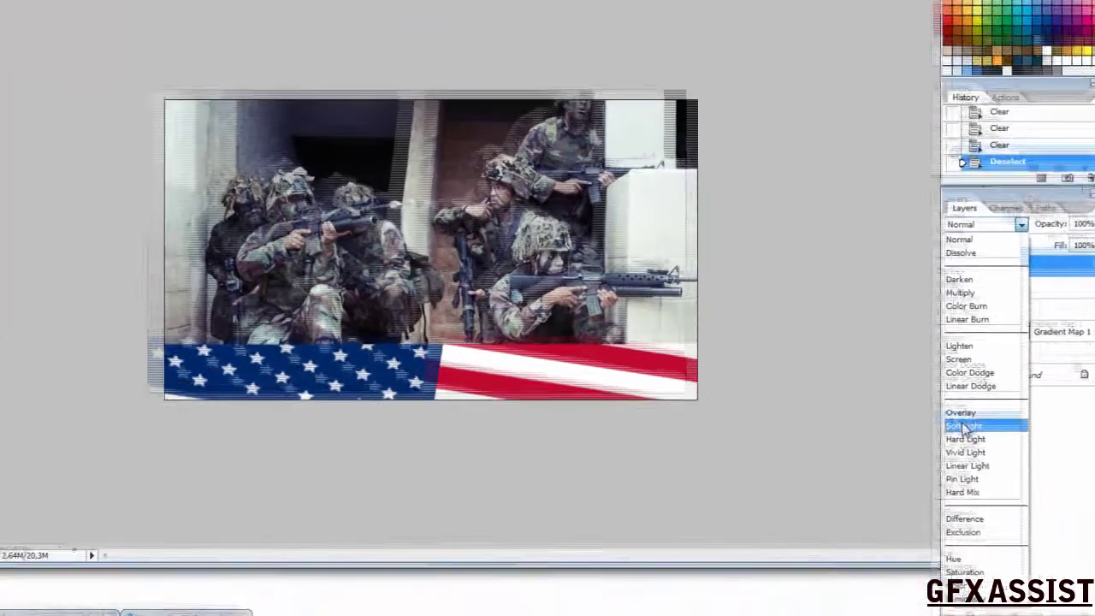
{"action": "left_click", "coordinate": [1048, 469]}
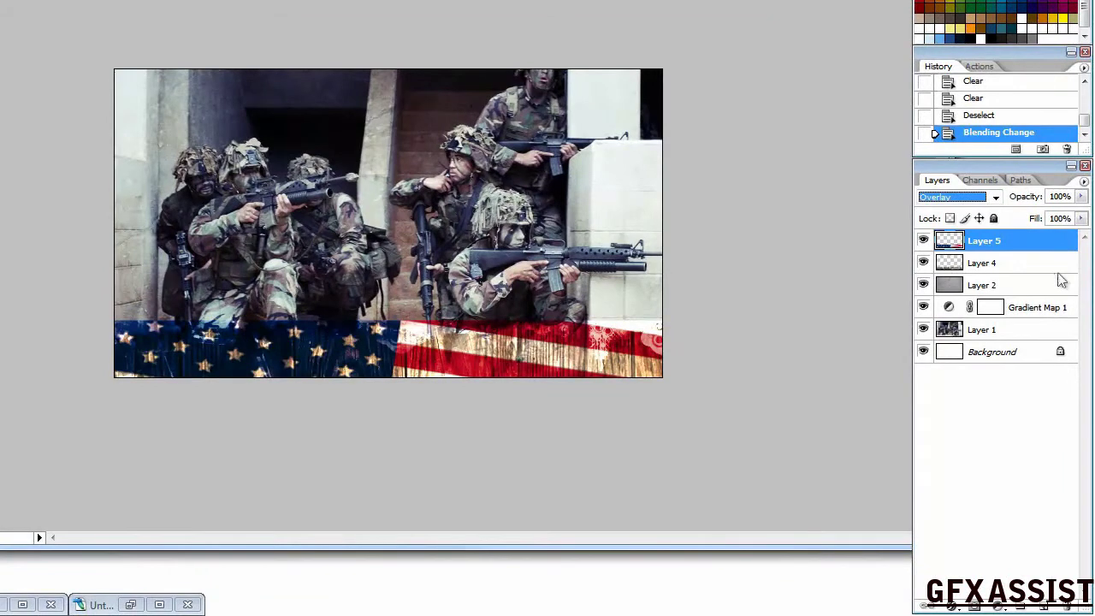
{"action": "left_click_drag", "start_coordinate": [1080, 199], "coordinate": [1031, 219]}
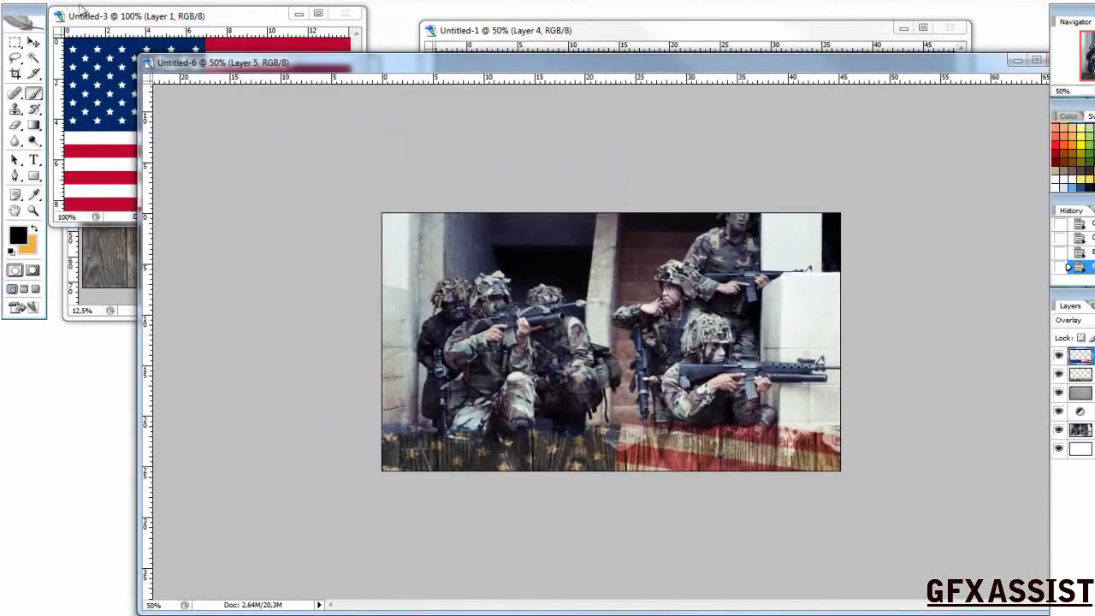
Erase parts of the flag strip with a soft 35 px Eraser brush at 0% hardness.
{"action": "left_click", "coordinate": [16, 124]}
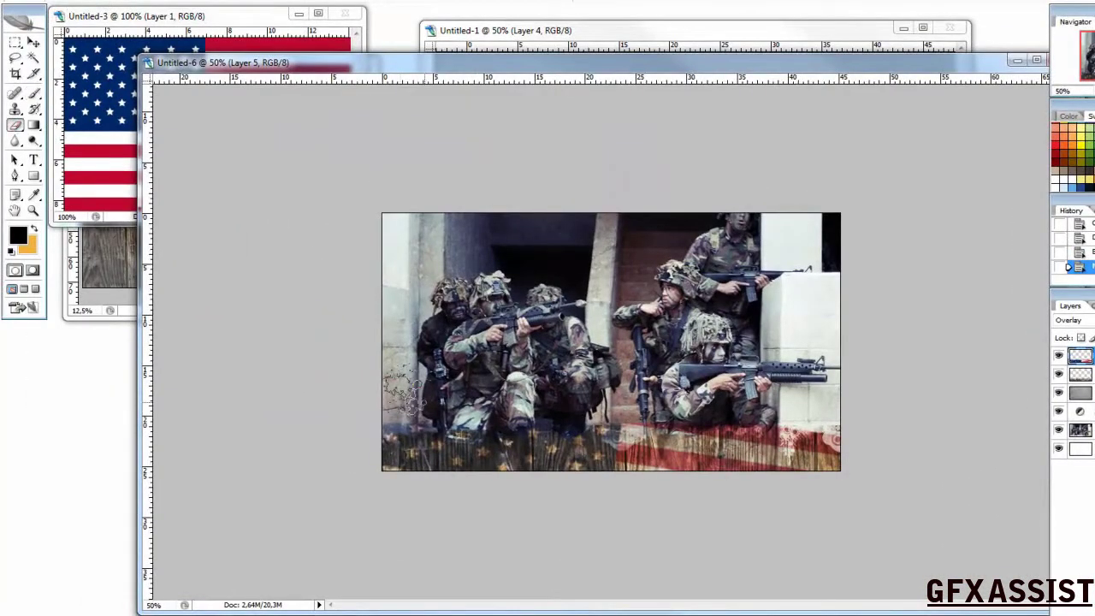
{"action": "left_click", "coordinate": [52, 2]}
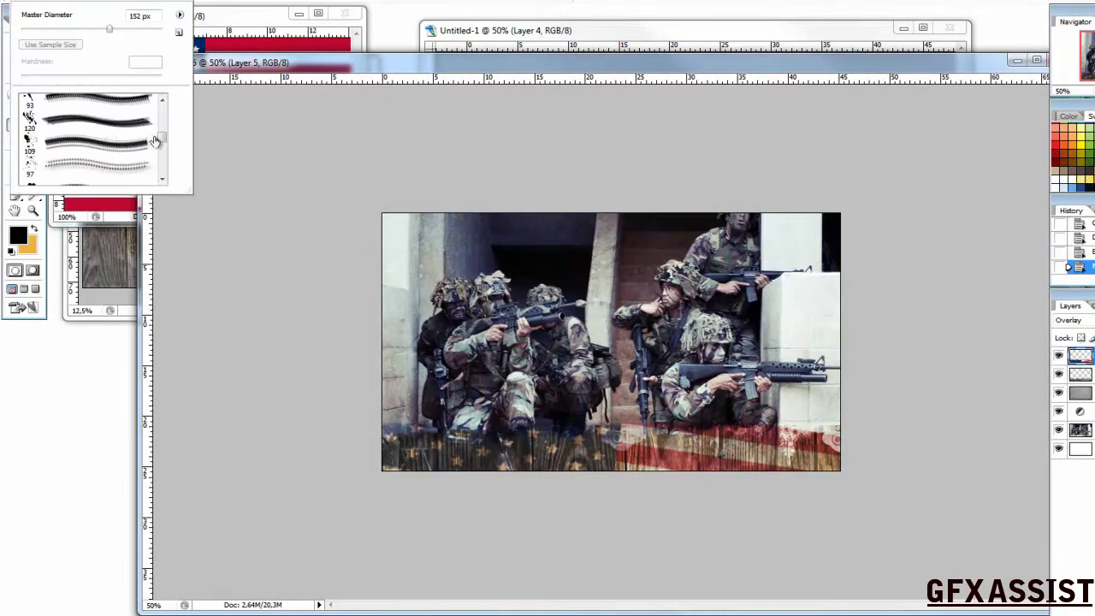
{"action": "left_click_drag", "start_coordinate": [161, 139], "coordinate": [162, 116]}
{"action": "scroll", "coordinate": [75, 126], "scroll_direction": "down", "scroll_amount": 1}
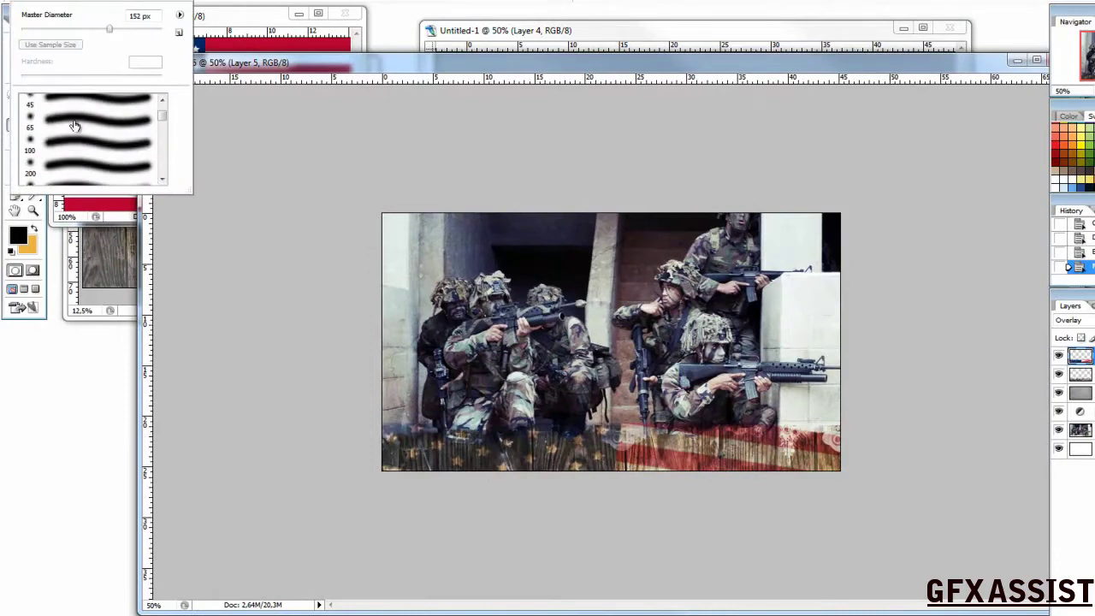
{"action": "scroll", "coordinate": [73, 114], "scroll_direction": "up", "scroll_amount": 1}
{"action": "left_click", "coordinate": [68, 107]}
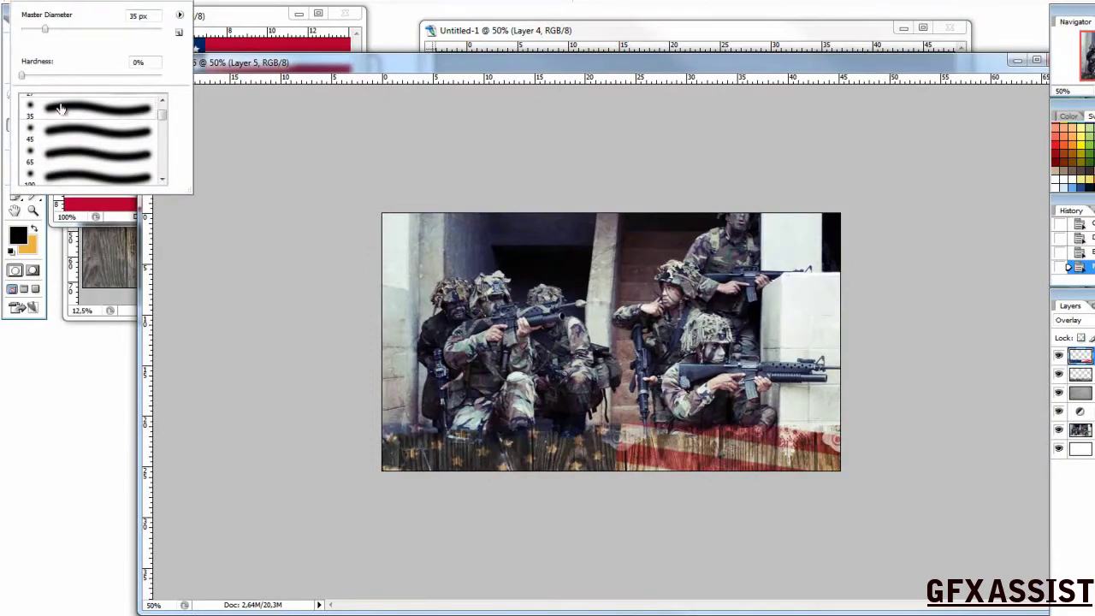
{"action": "key", "text": "Return"}
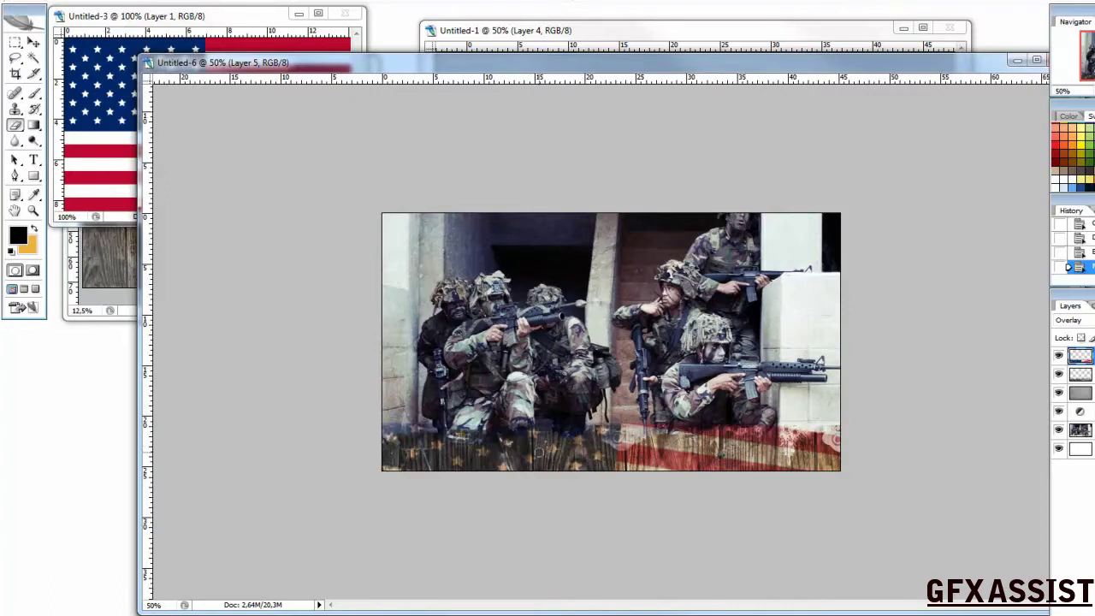
{"action": "mouse_move", "coordinate": [540, 460]}
{"action": "left_mouse_down"}
{"action": "mouse_move", "coordinate": [456, 460]}
{"action": "mouse_move", "coordinate": [416, 476]}
{"action": "left_mouse_up"}
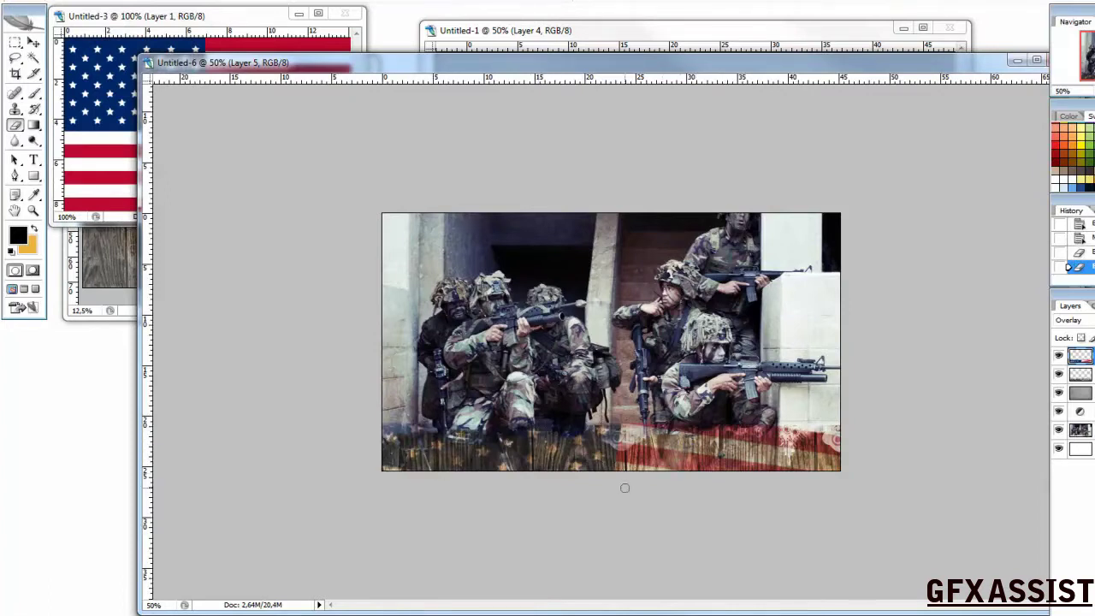
{"action": "left_click", "coordinate": [700, 417]}
Select the flag and wood layers (Layers 5 and 4) together and move them beneath Gradient Map 1, directly above Layer 1.
{"action": "left_click", "coordinate": [1091, 374], "text": "shift"}
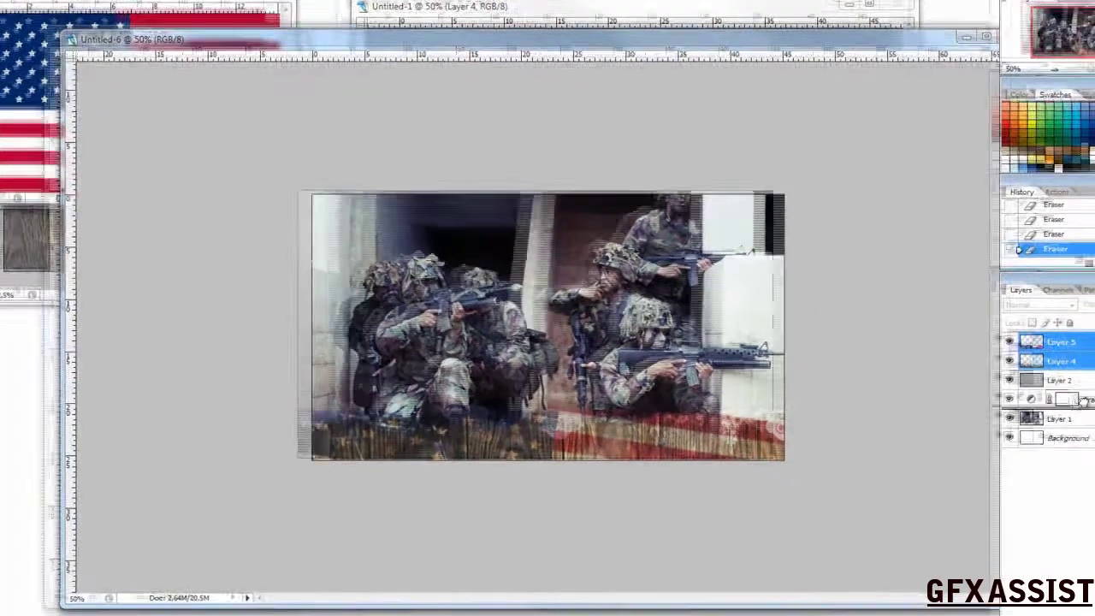
{"action": "left_click_drag", "start_coordinate": [1091, 374], "coordinate": [1091, 420]}
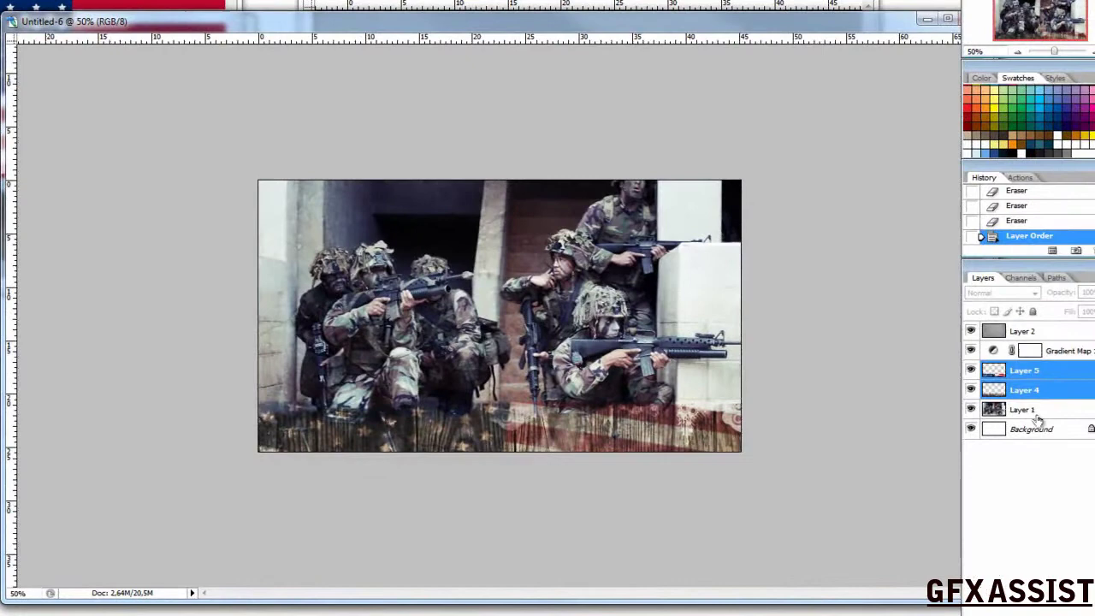
{"action": "left_click", "coordinate": [1020, 333]}
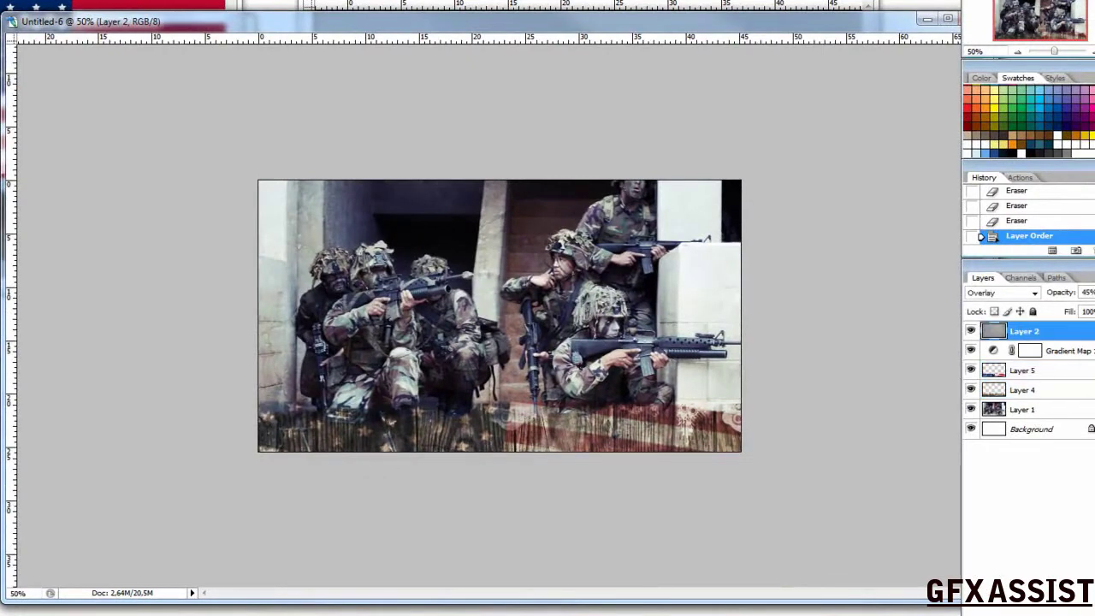
{"action": "left_click", "coordinate": [1020, 395]}
Add the text GFXASSIST on a new type layer directly above the flag layer (Layer 5).
{"action": "left_click", "coordinate": [1023, 378]}
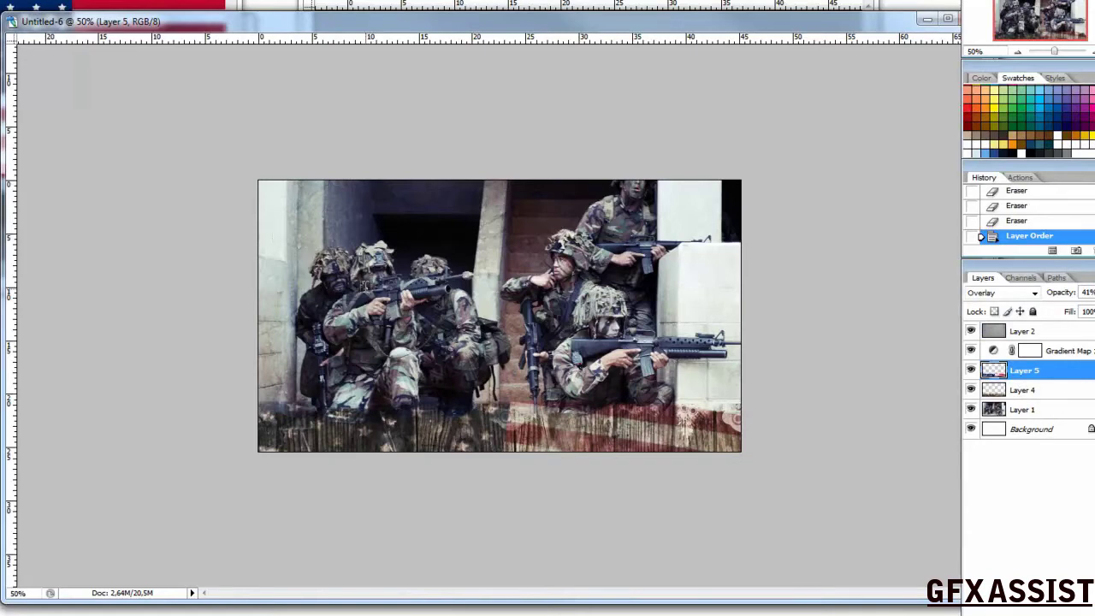
{"action": "left_click", "coordinate": [402, 294]}
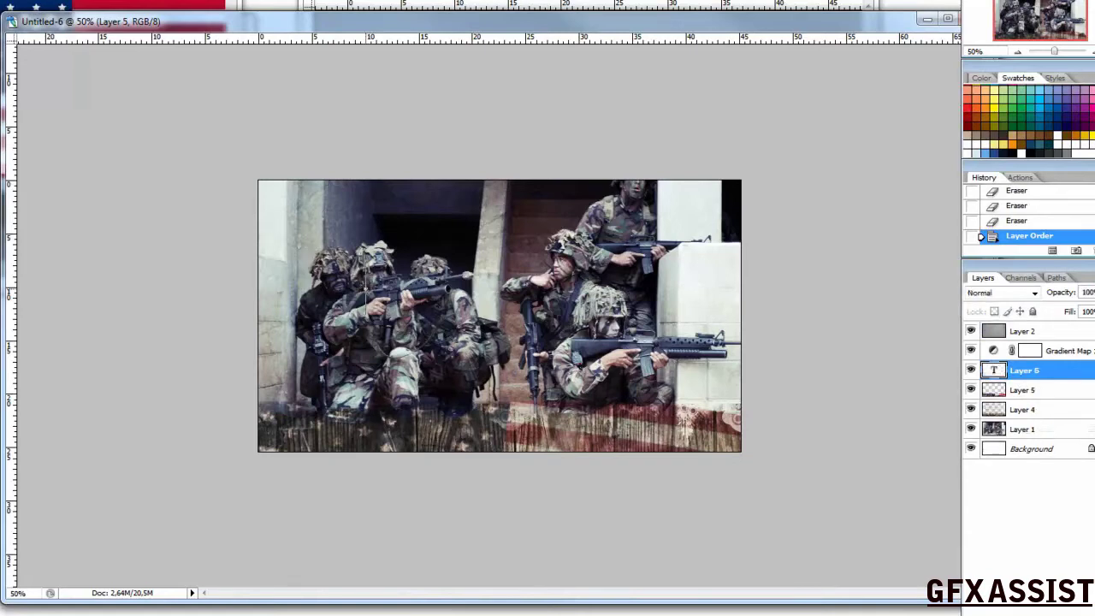
{"action": "type", "text": "GFX"}
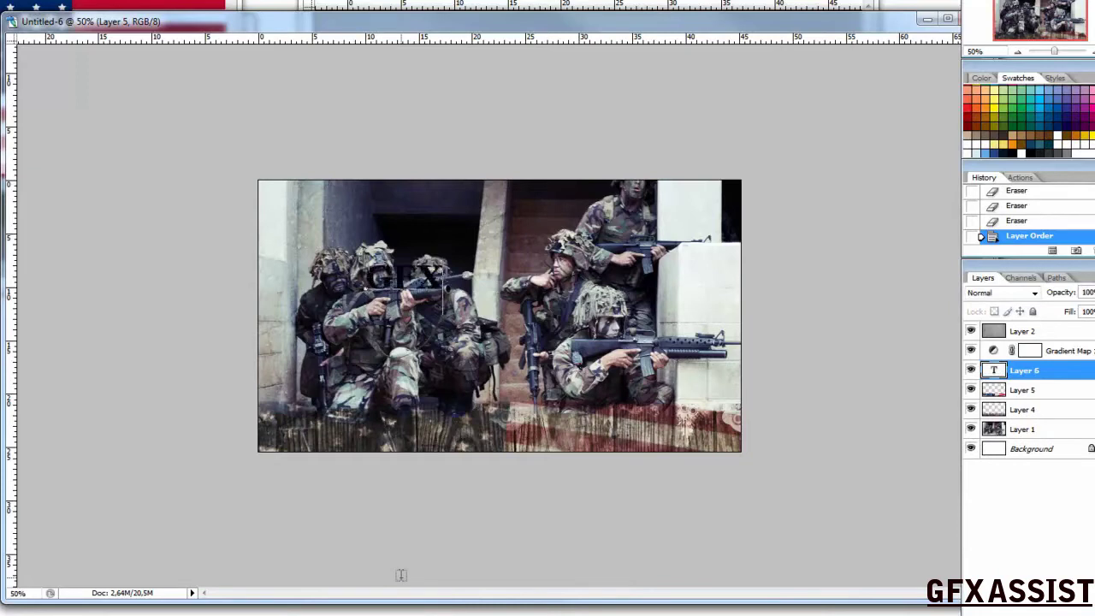
{"action": "type", "text": "ASSIST"}
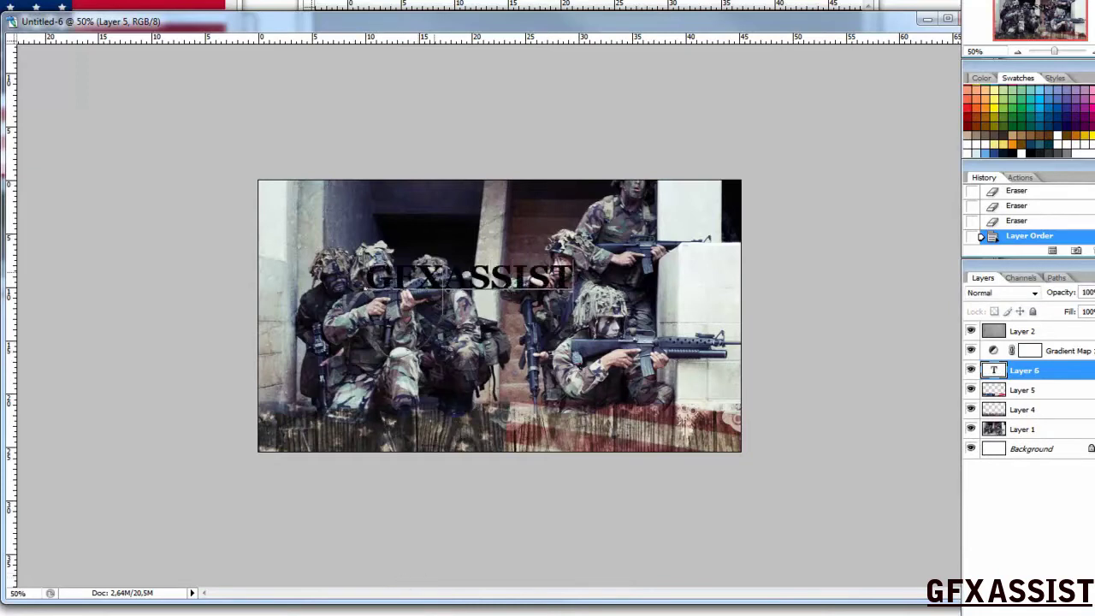
Color the whole GFXASSIST text white, place it on the wood strip near the canvas's lower edge and commit the text.
{"action": "key", "text": "ctrl+a"}
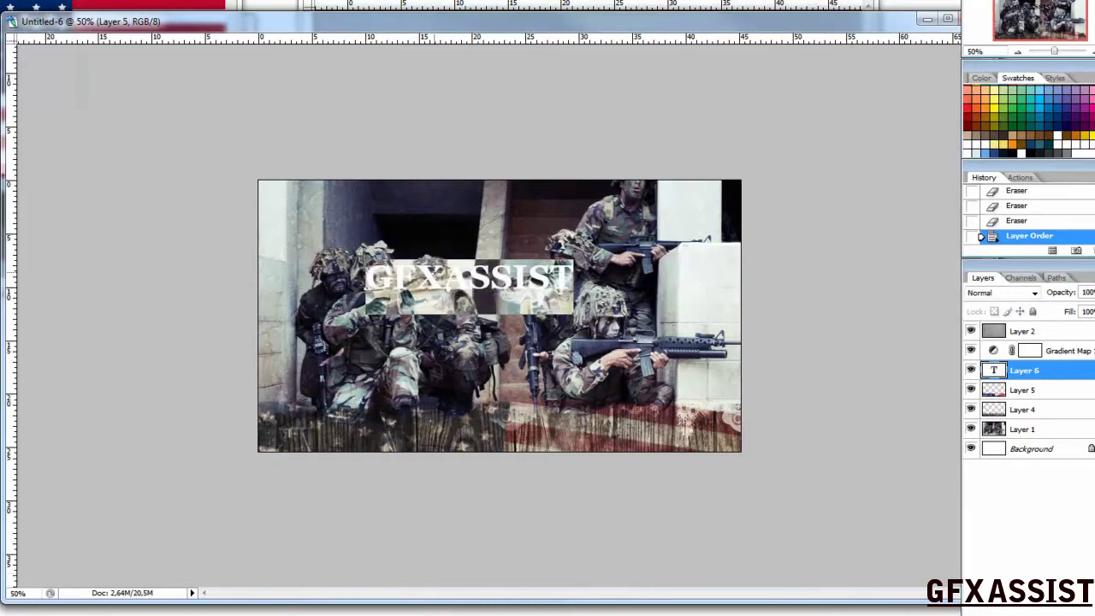
{"action": "left_click", "coordinate": [450, 408]}
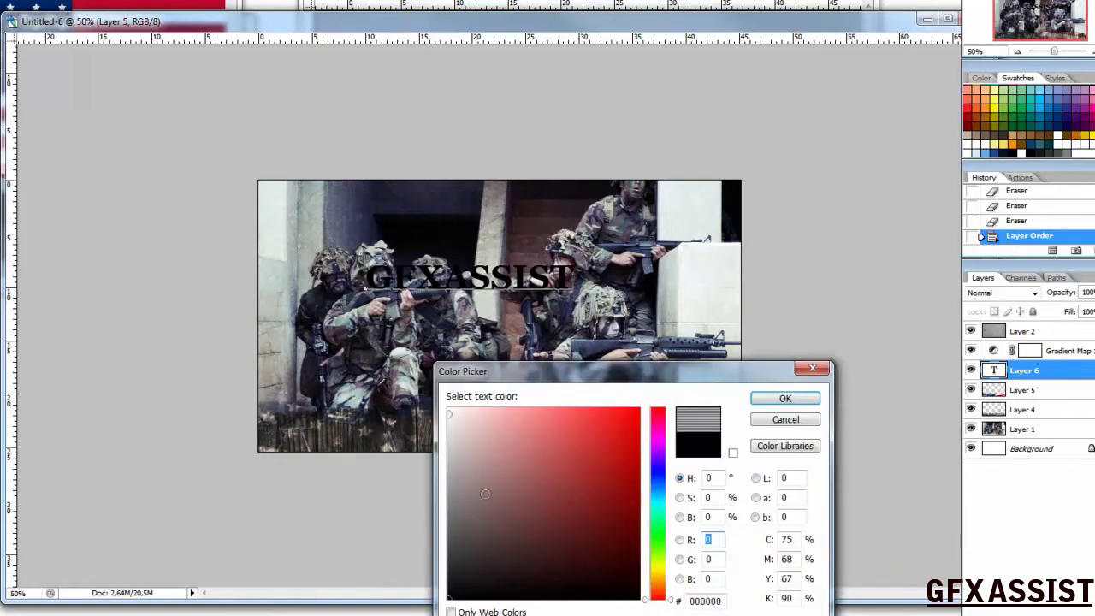
{"action": "left_click", "coordinate": [760, 406]}
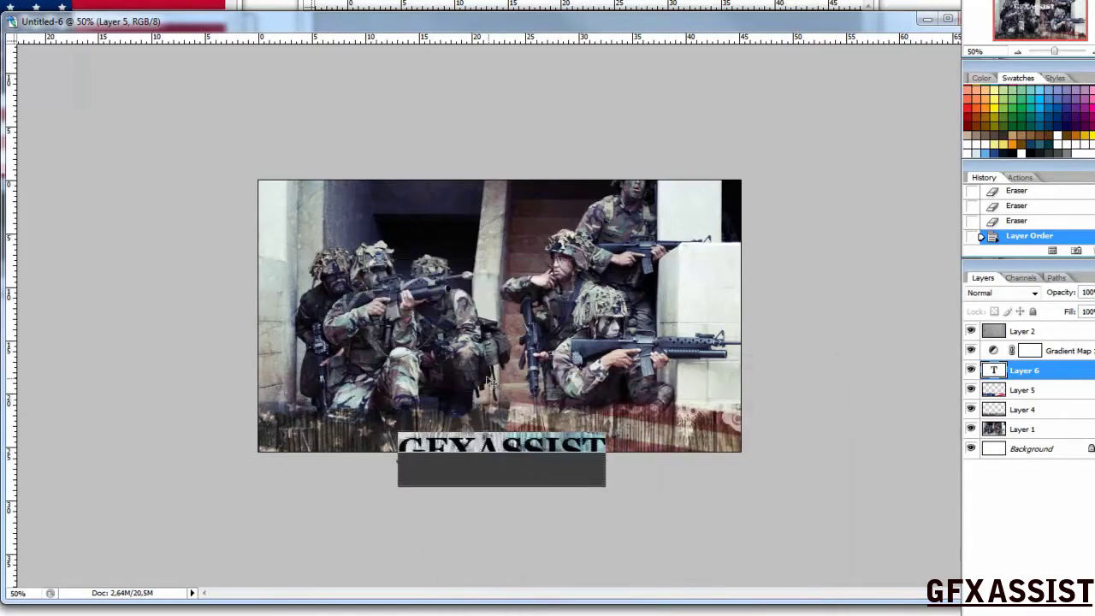
{"action": "left_click", "coordinate": [1036, 391]}
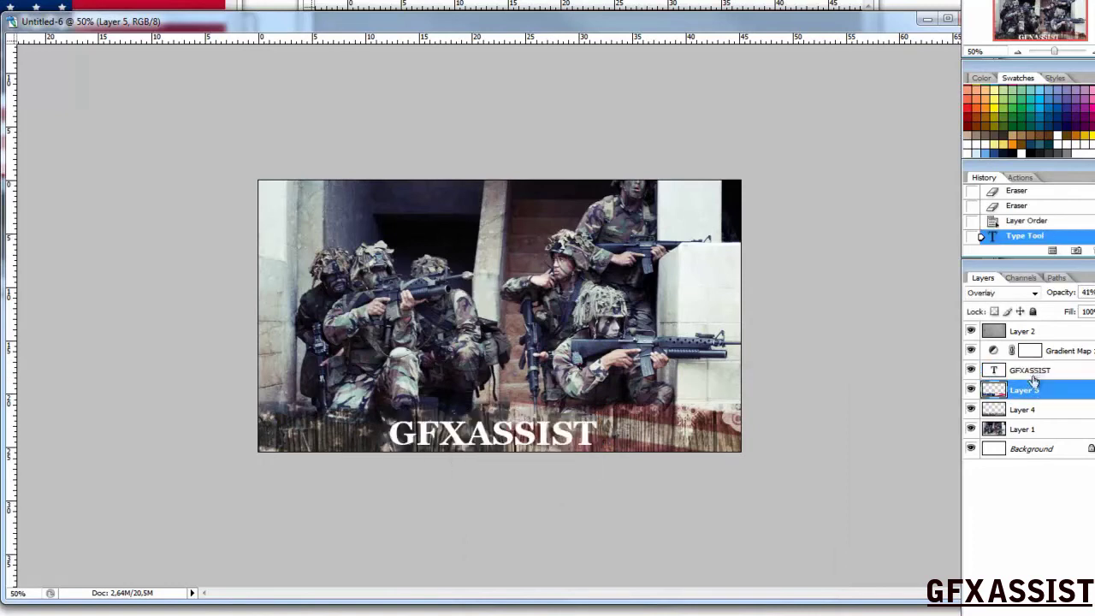
Set the GFXASSIST text layer's blend mode to Overlay and adjust the text's position slightly on the wood strip.
{"action": "left_click", "coordinate": [1040, 369]}
{"action": "left_click", "coordinate": [1001, 292]}
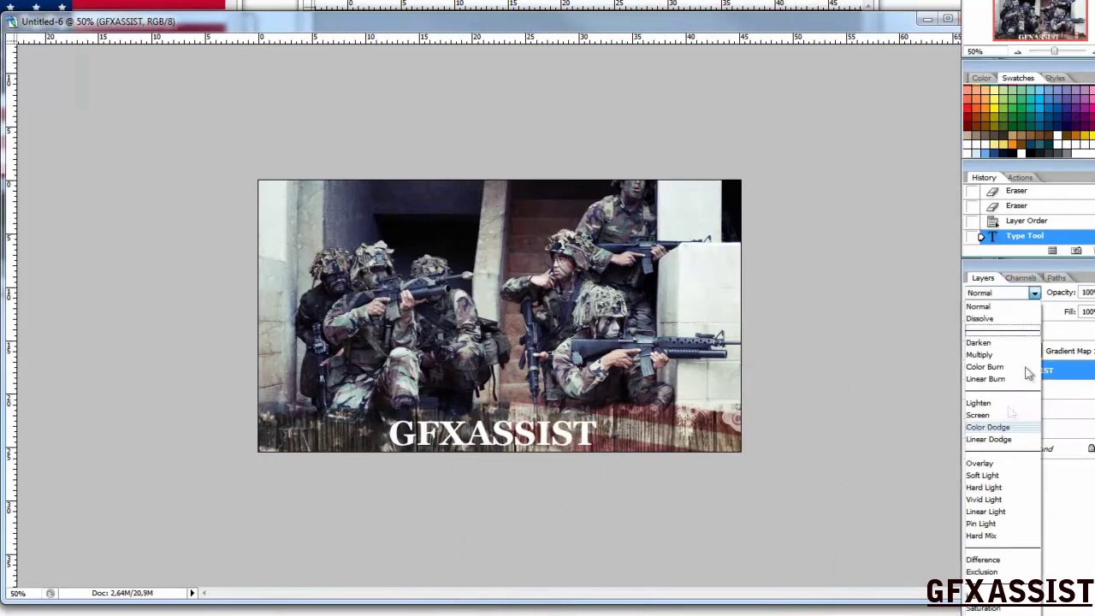
{"action": "left_click", "coordinate": [993, 462]}
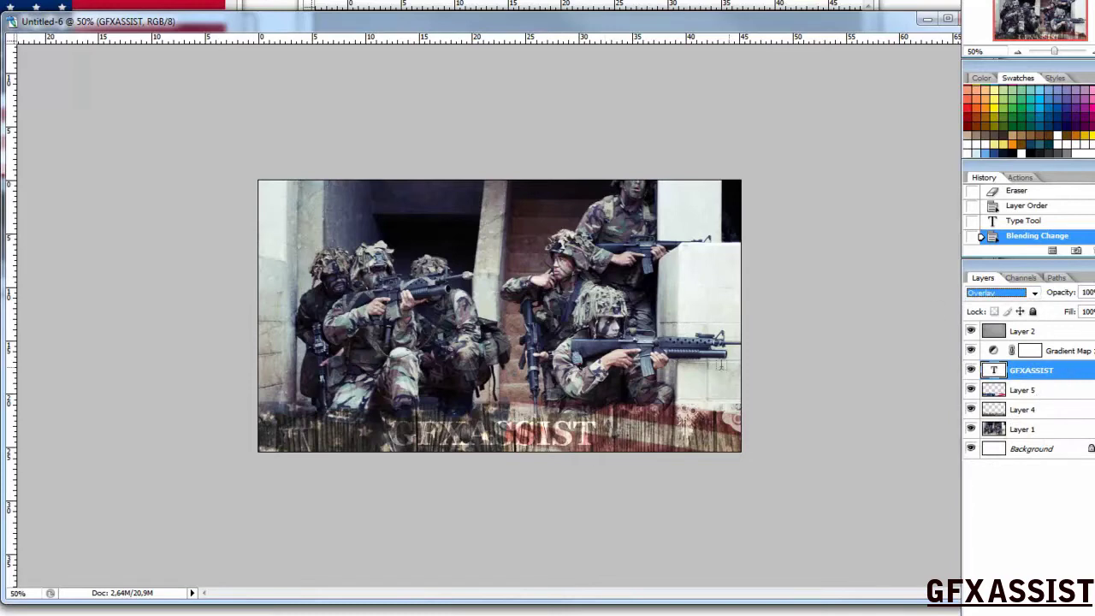
{"action": "double_click", "coordinate": [521, 445]}
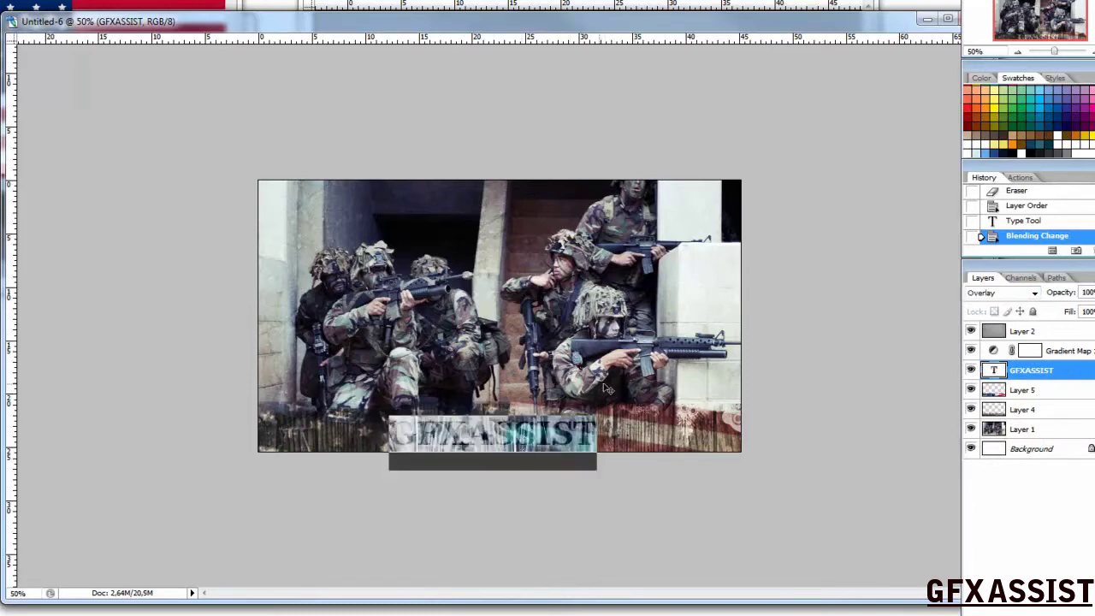
{"action": "left_click_drag", "start_coordinate": [637, 405], "coordinate": [605, 381]}
{"action": "left_click", "coordinate": [1024, 374]}
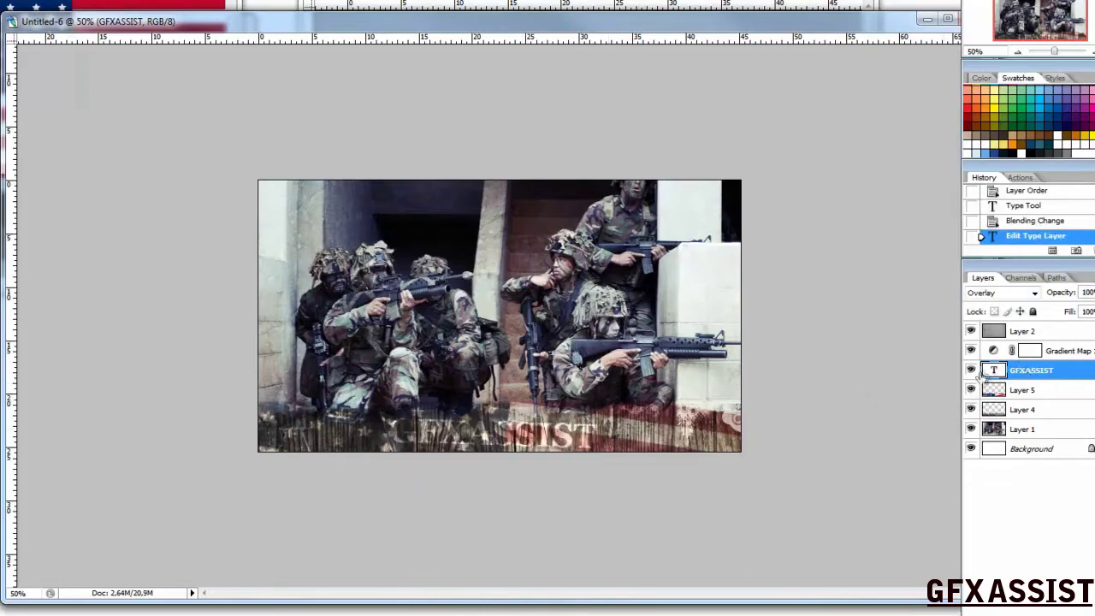
Apply an Outer Glow with a size of 3 px to the GFXASSIST text layer.
{"action": "right_click", "coordinate": [982, 374]}
{"action": "key", "text": "Escape"}
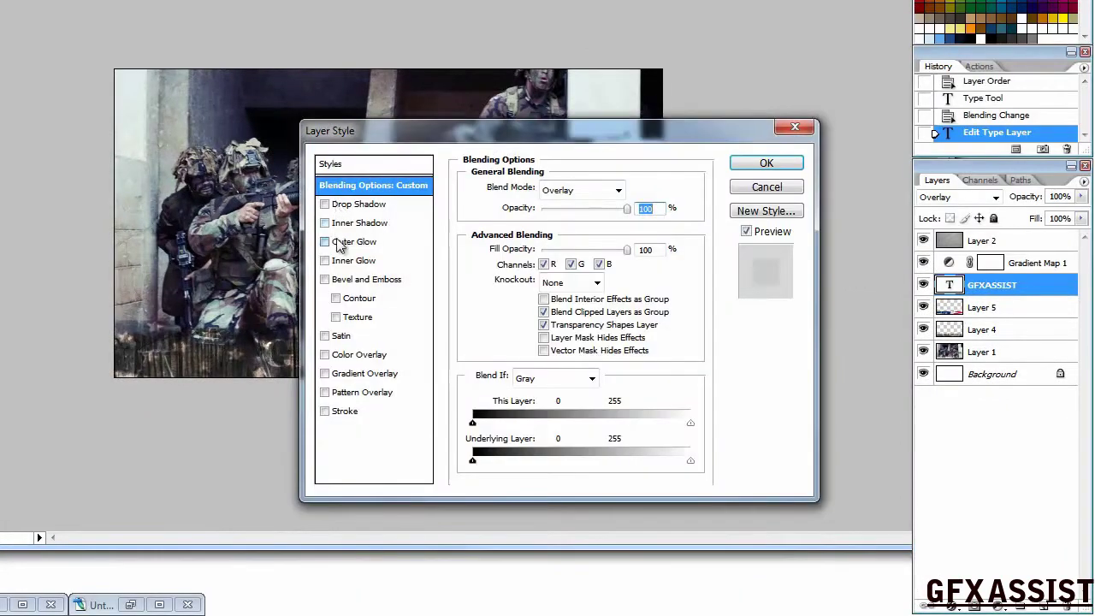
{"action": "left_click", "coordinate": [340, 242]}
{"action": "left_click_drag", "start_coordinate": [452, 154], "coordinate": [681, 207]}
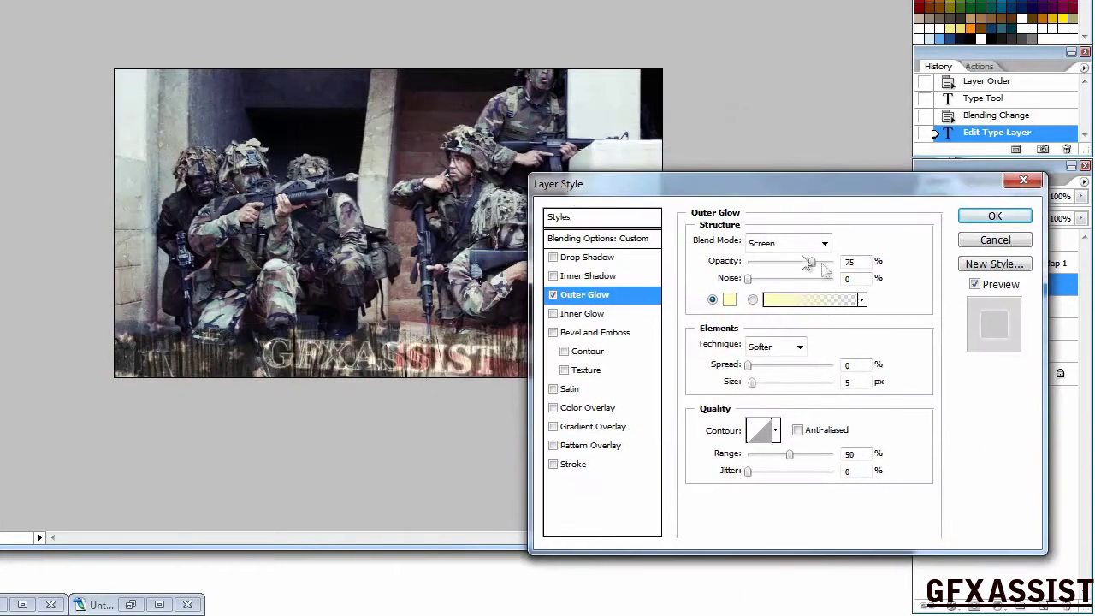
{"action": "mouse_move", "coordinate": [752, 382]}
{"action": "left_mouse_down"}
{"action": "mouse_move", "coordinate": [767, 386]}
{"action": "mouse_move", "coordinate": [744, 389]}
{"action": "mouse_move", "coordinate": [755, 389]}
{"action": "left_mouse_up"}
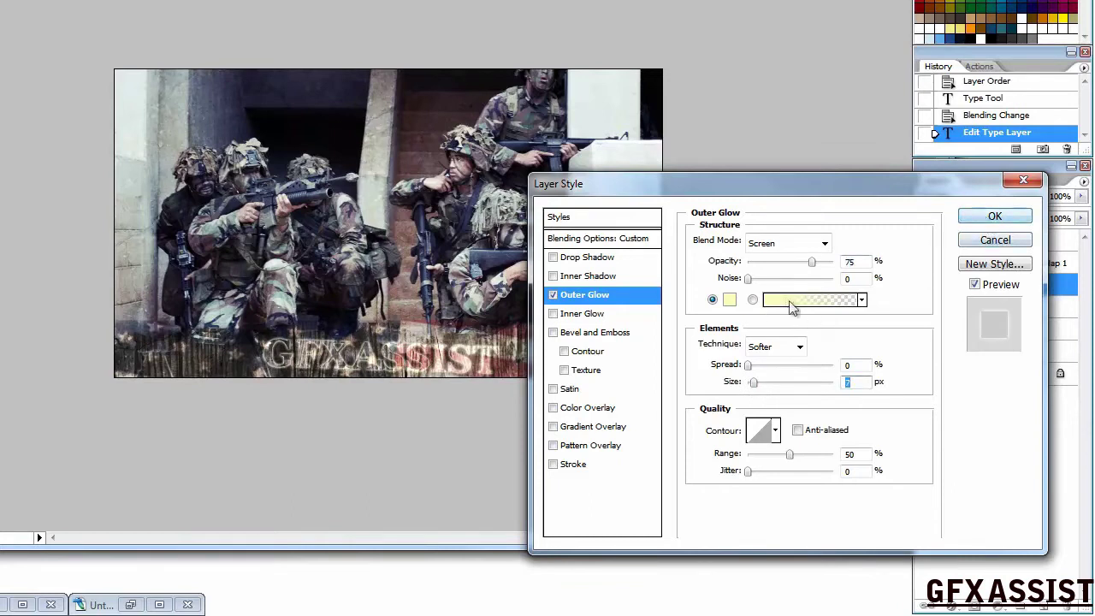
{"action": "type", "text": "3"}
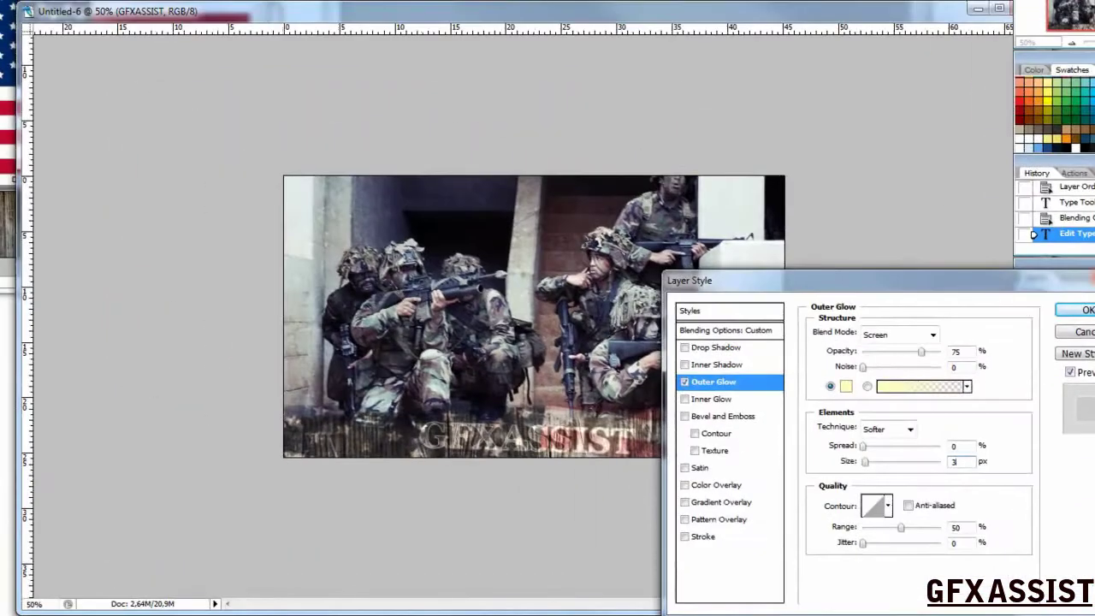
{"action": "left_click", "coordinate": [1083, 310]}
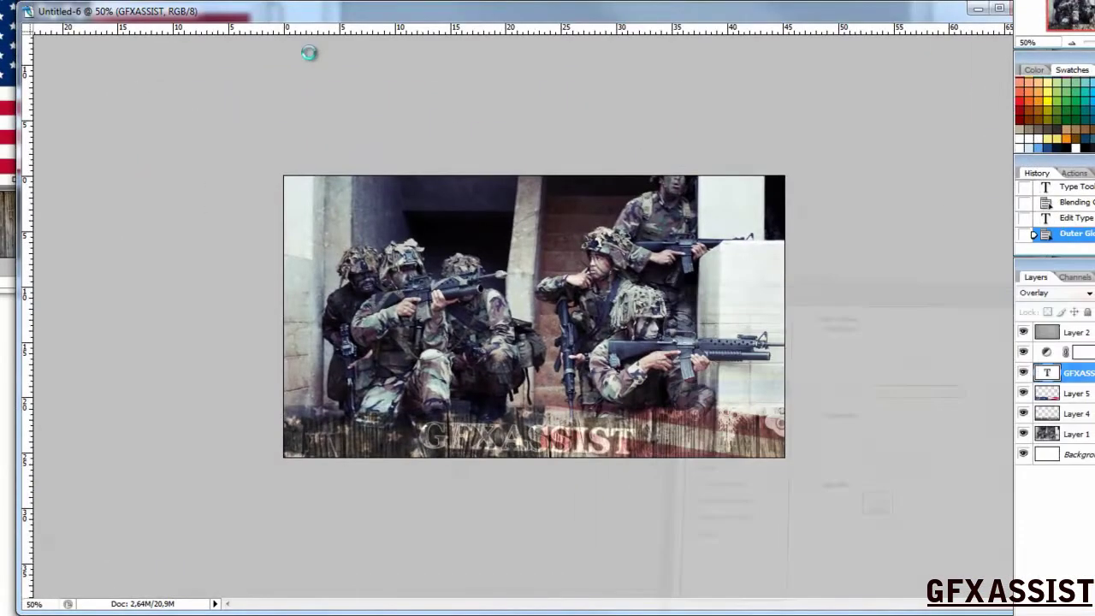
Create a new layer above the concrete overlay (Layer 2) and fill it with the merged composite using Apply Image.
{"action": "left_click", "coordinate": [1080, 332]}
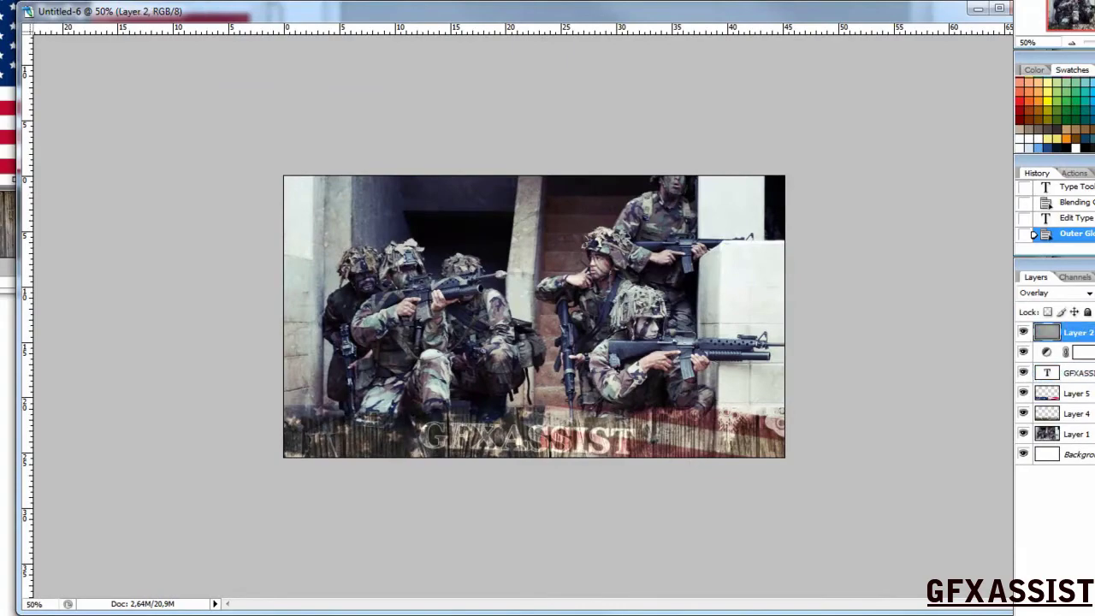
{"action": "key", "text": "ctrl+shift+alt+n"}
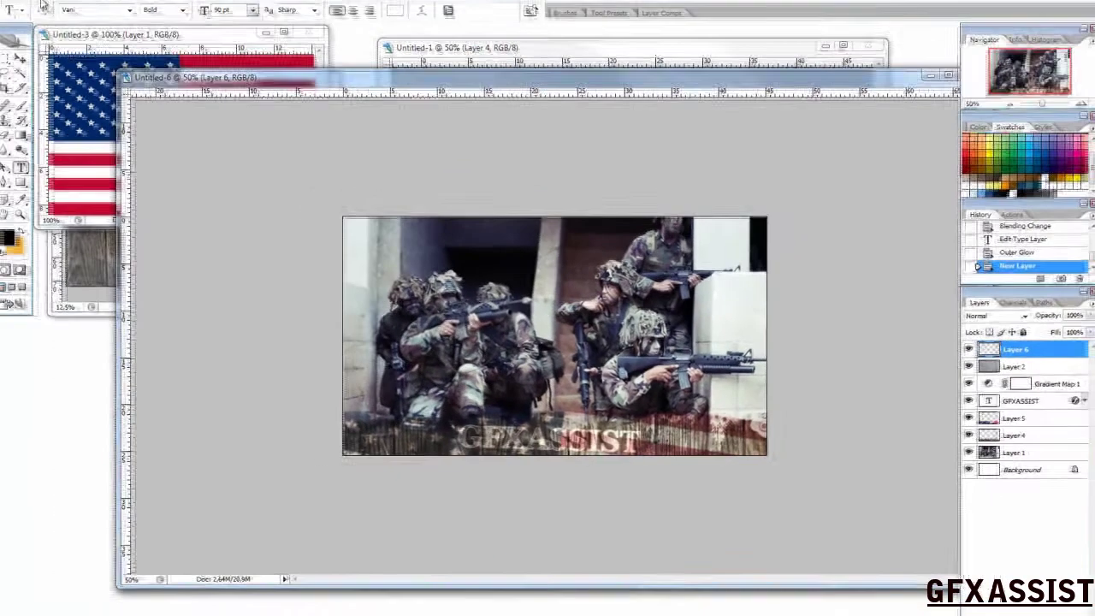
{"action": "left_click", "coordinate": [56, 3]}
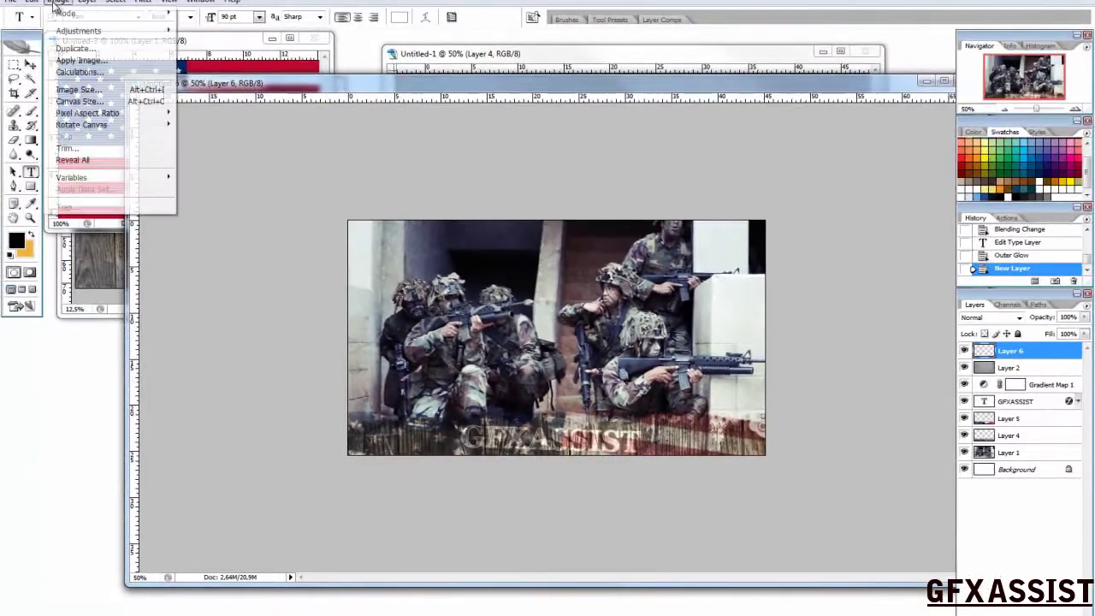
{"action": "left_click", "coordinate": [81, 59]}
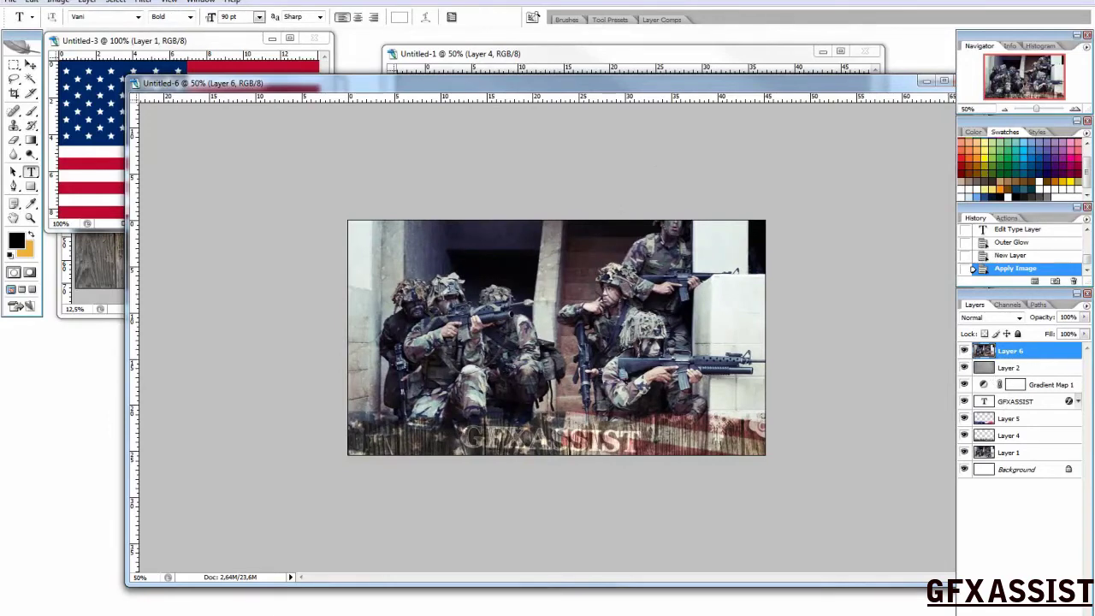
Sharpen the merged composite on Layer 6 once with the Sharpen filter and inspect its detail.
{"action": "left_click", "coordinate": [147, 4]}
{"action": "mouse_move", "coordinate": [214, 176]}
{"action": "left_click", "coordinate": [310, 173]}
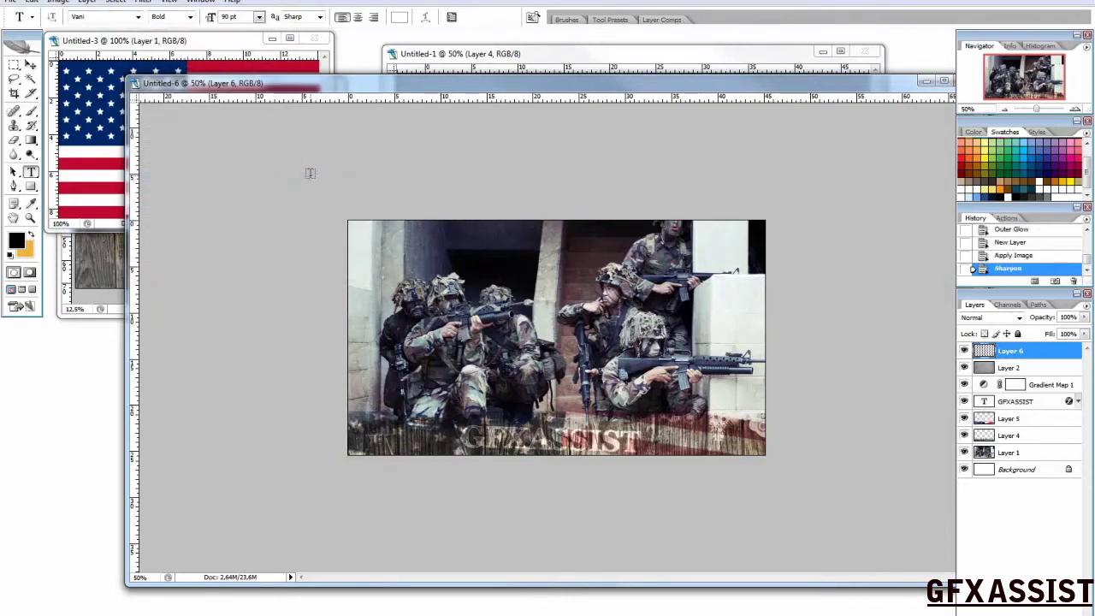
{"action": "key", "text": "ctrl+plus"}
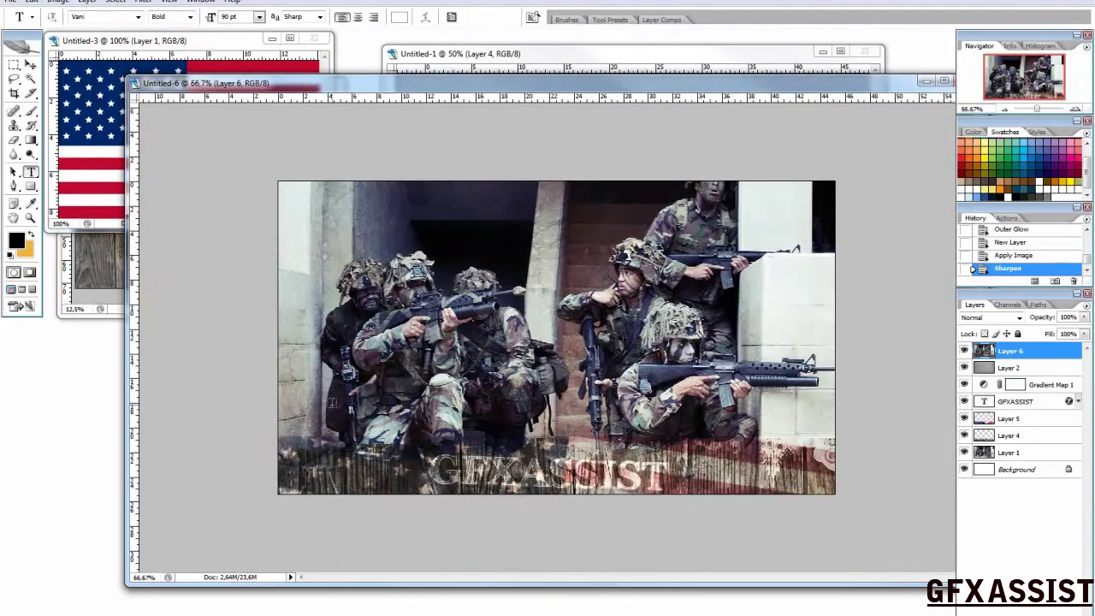
{"action": "key", "text": "ctrl+minus"}
{"action": "key", "text": "ctrl+plus"}
{"action": "key", "text": "ctrl+plus"}
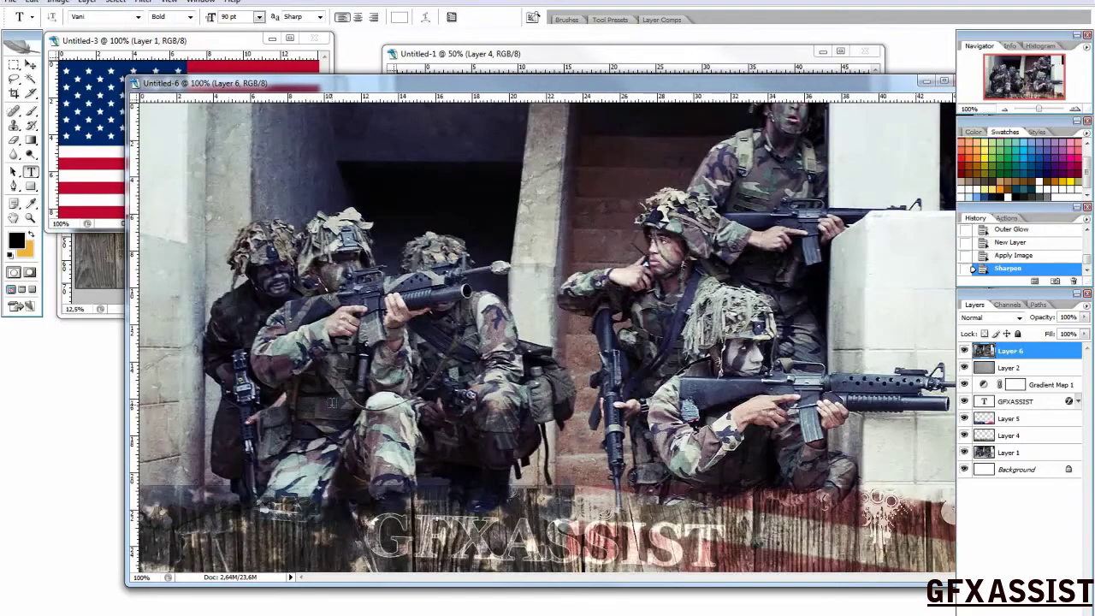
{"action": "key", "text": "ctrl+minus"}
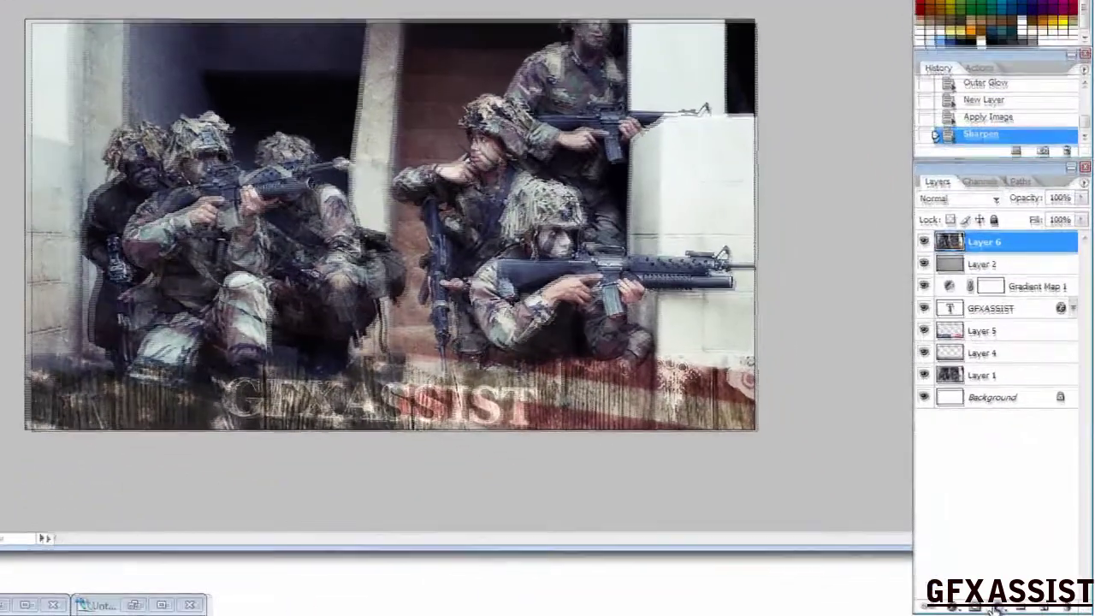
Add a linear black-to-transparent Gradient Fill layer above Layer 6 at -84,29°, moving its transparent stop in to about 30% to darken only the image's upper edge.
{"action": "left_click", "coordinate": [997, 607]}
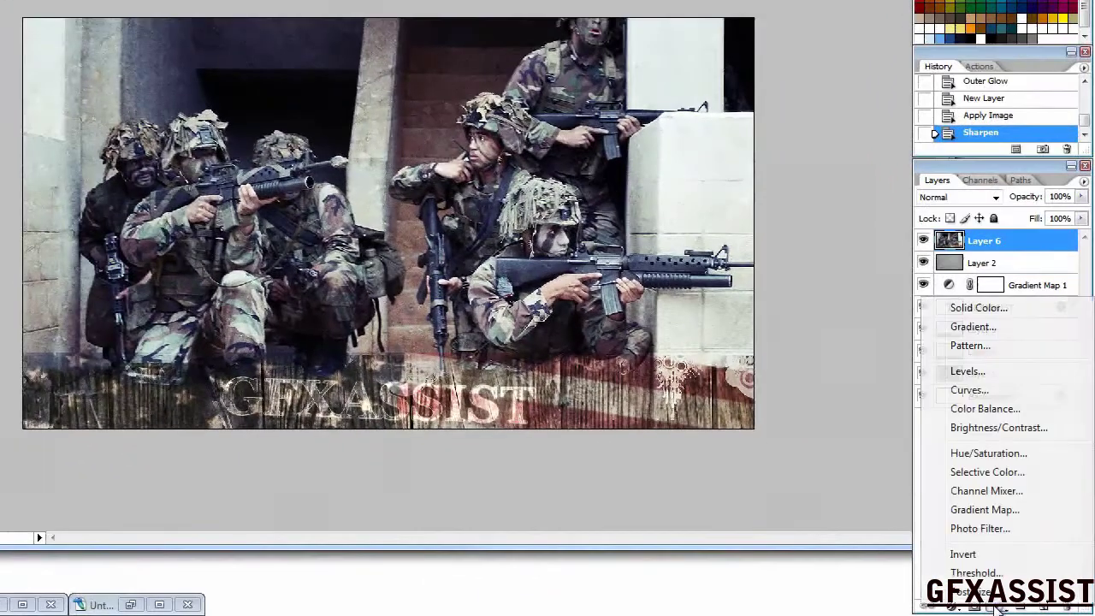
{"action": "left_click", "coordinate": [974, 326]}
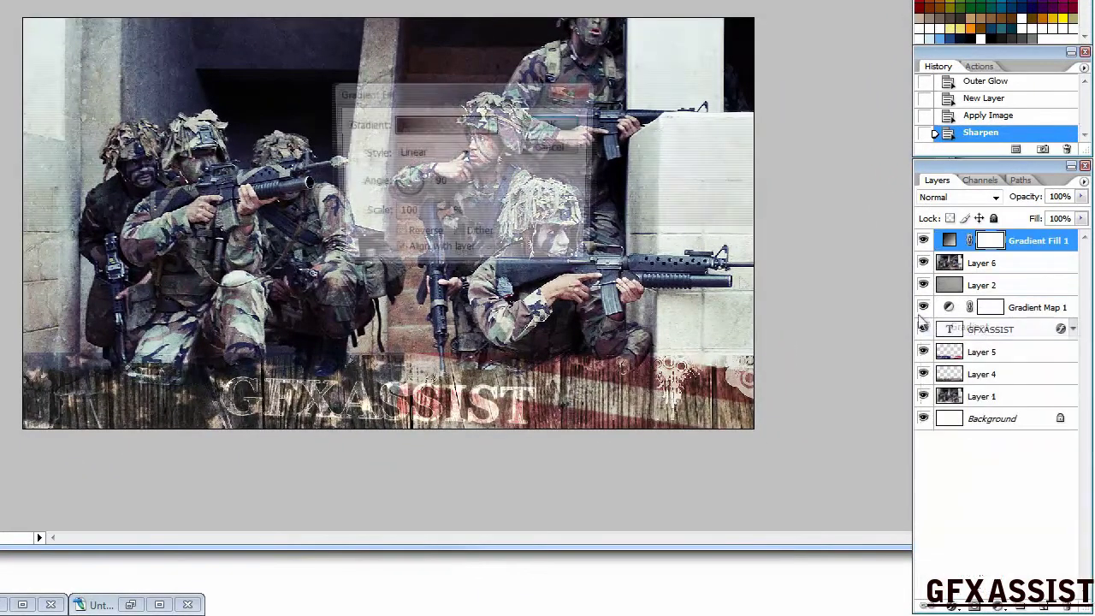
{"action": "left_click_drag", "start_coordinate": [406, 184], "coordinate": [409, 203]}
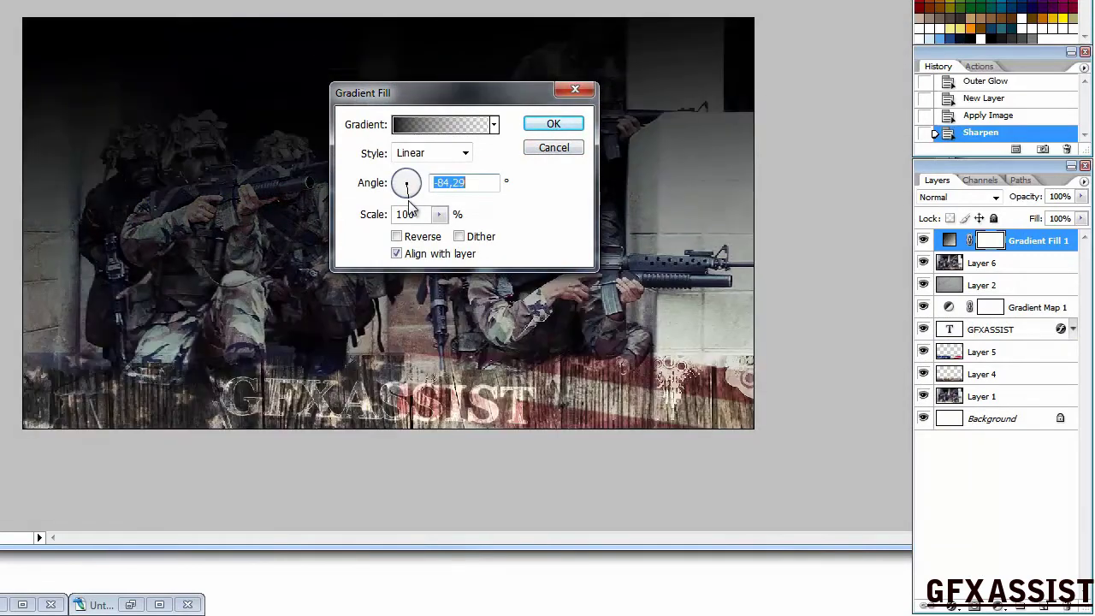
{"action": "left_click", "coordinate": [419, 125]}
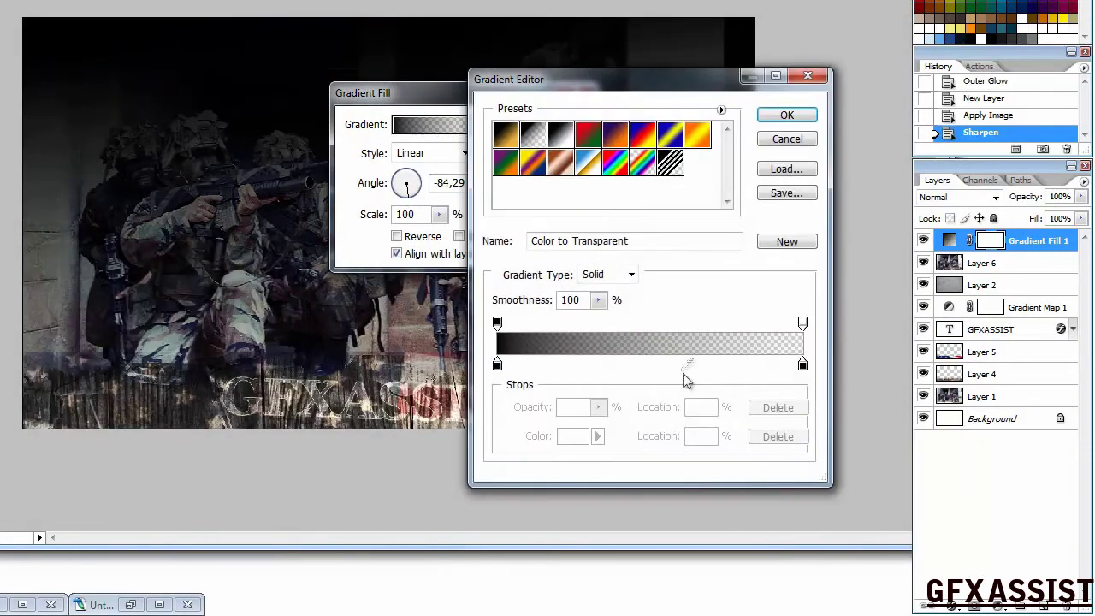
{"action": "left_click_drag", "start_coordinate": [803, 324], "coordinate": [585, 331]}
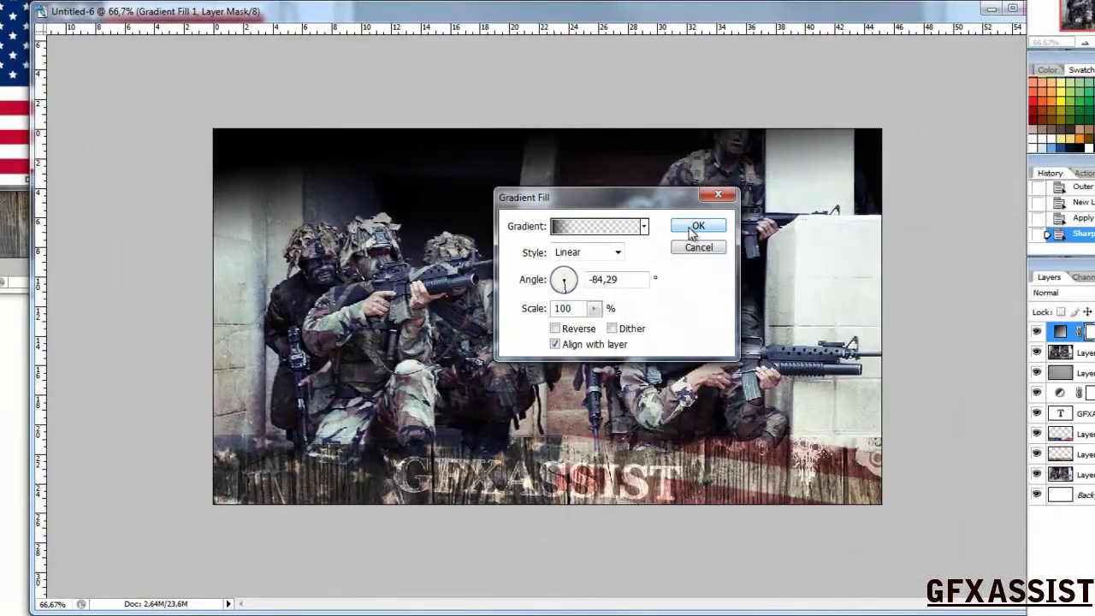
{"action": "key", "text": "Return"}
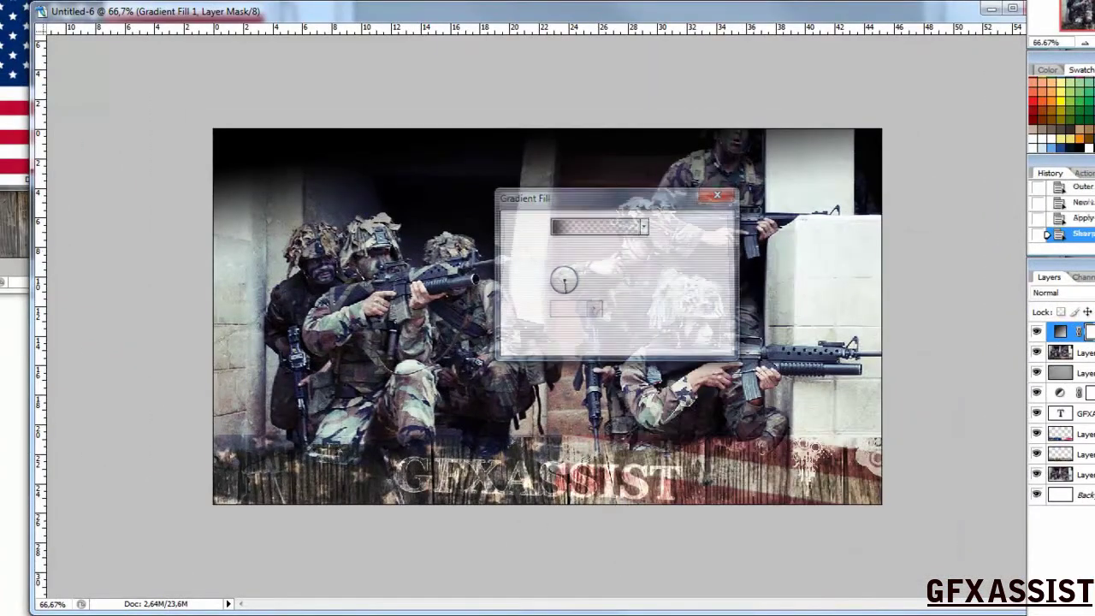